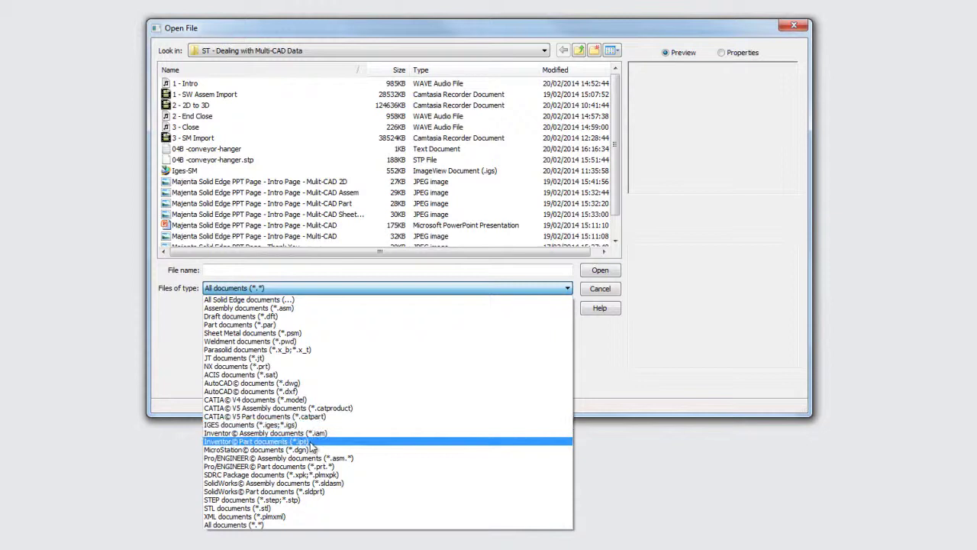
# - Open the STEP file 04B -conveyor-hanger.stp using the Import.par template
pyautogui.click(308, 500)
pyautogui.click(221, 83)
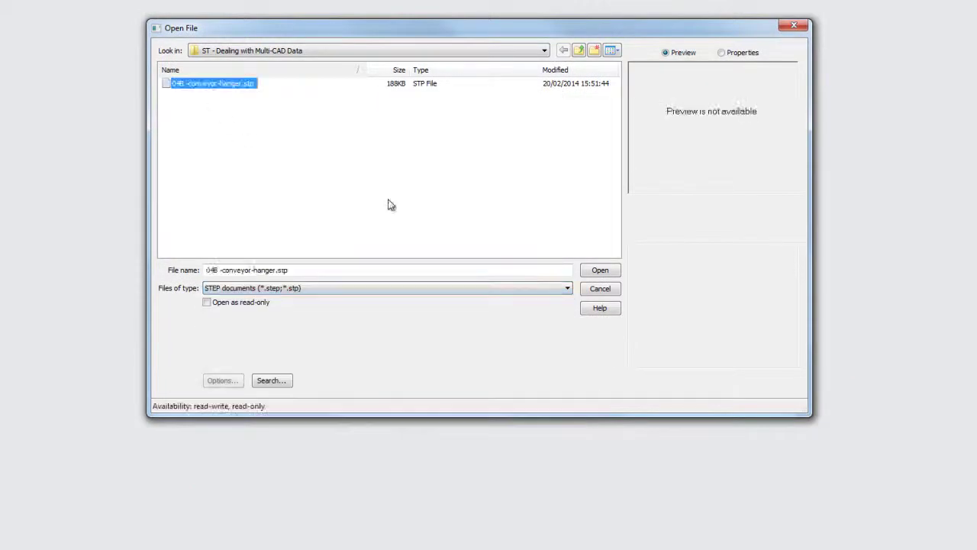
pyautogui.click(600, 270)
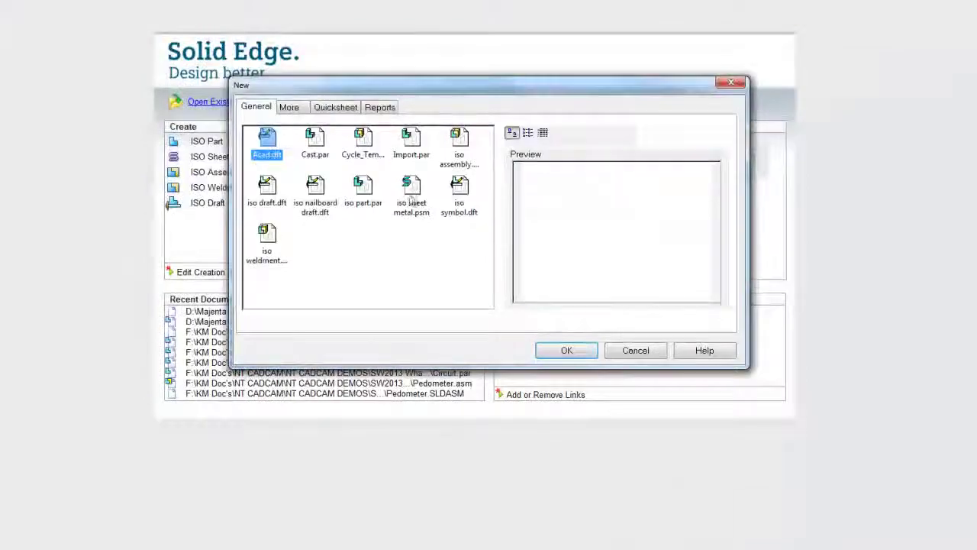
pyautogui.click(408, 131)
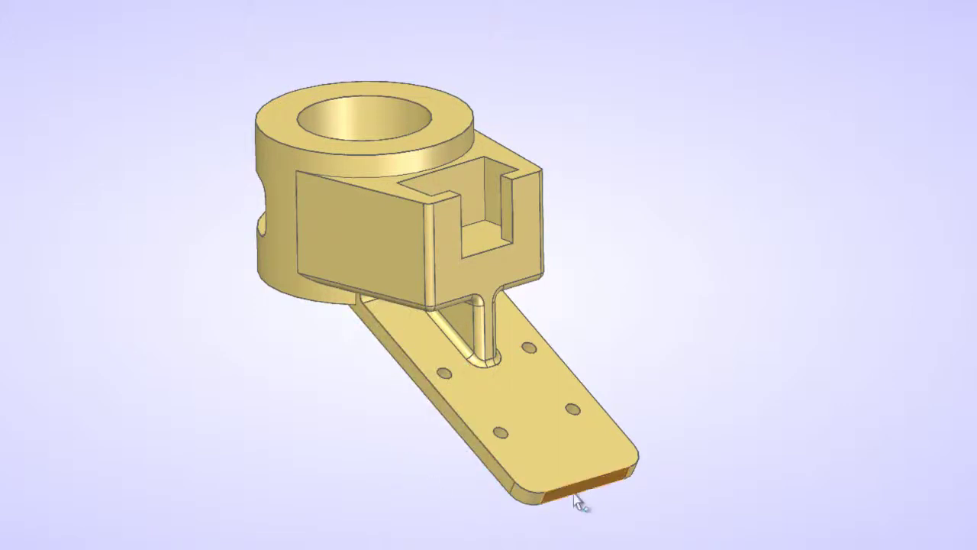
# - Shorten the mounting plate by moving its free end face inward about 20 mm
pyautogui.click(578, 498)
pyautogui.moveTo(600, 535); pyautogui.dragTo(565, 474)
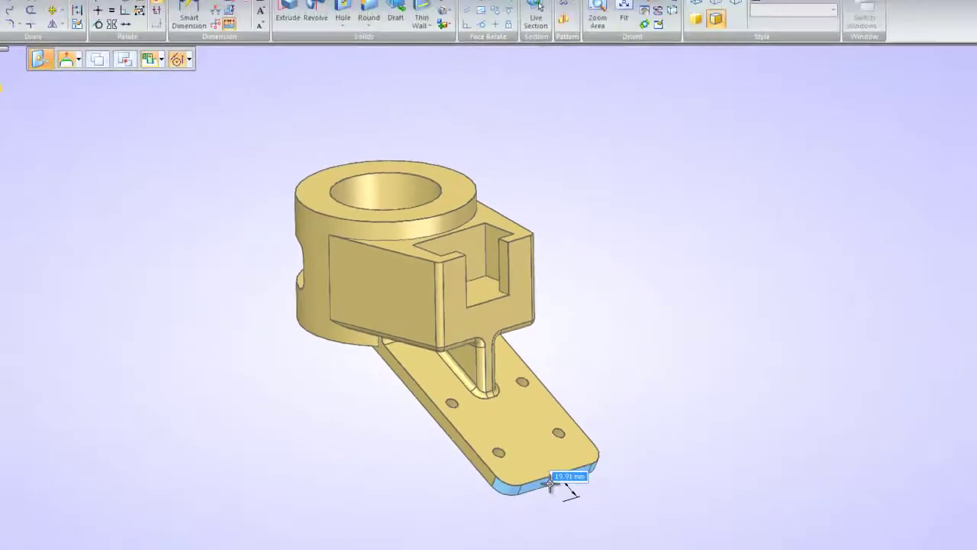
pyautogui.click(559, 468)
pyautogui.click(284, 368)
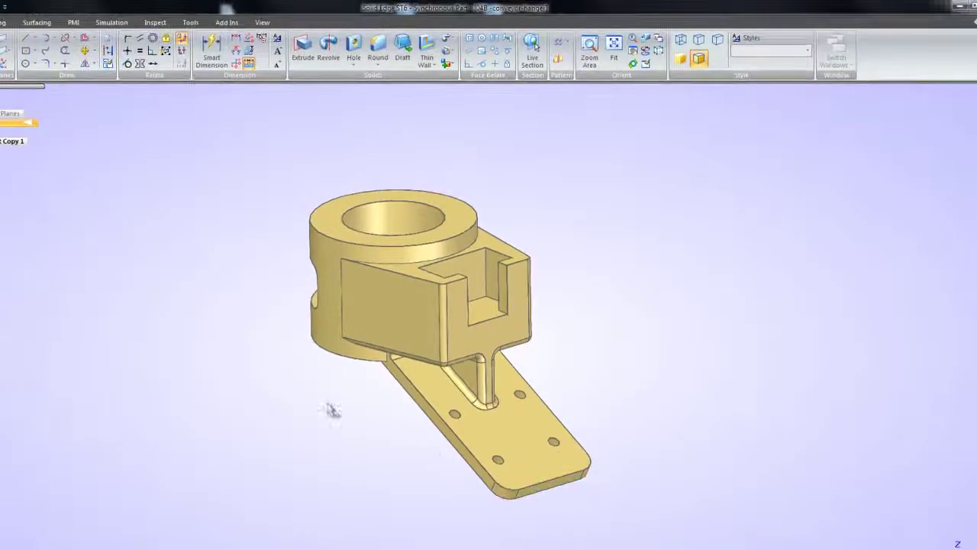
# - Make the two corner rounds at the plate's free end concentric with their adjacent mounting holes
pyautogui.click(482, 37)
pyautogui.click(502, 497)
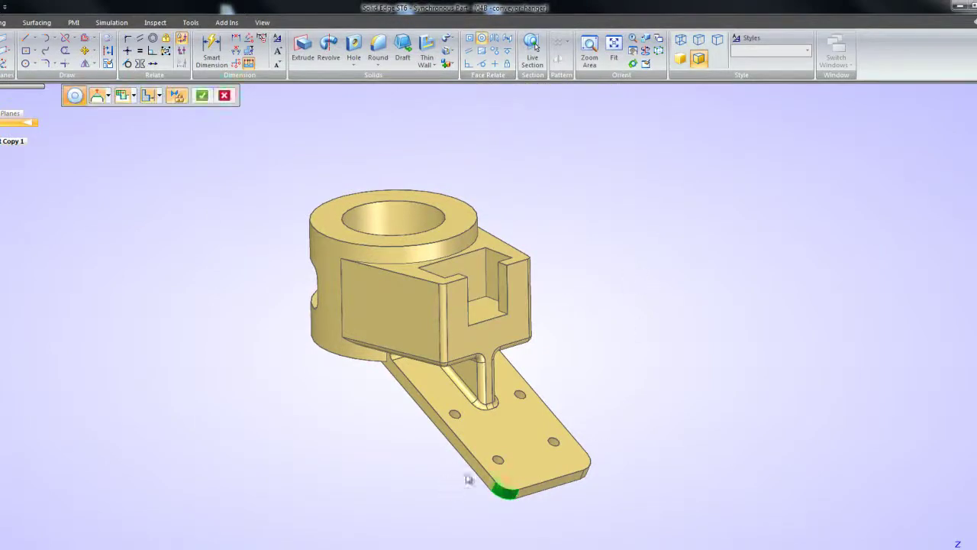
pyautogui.click(497, 462)
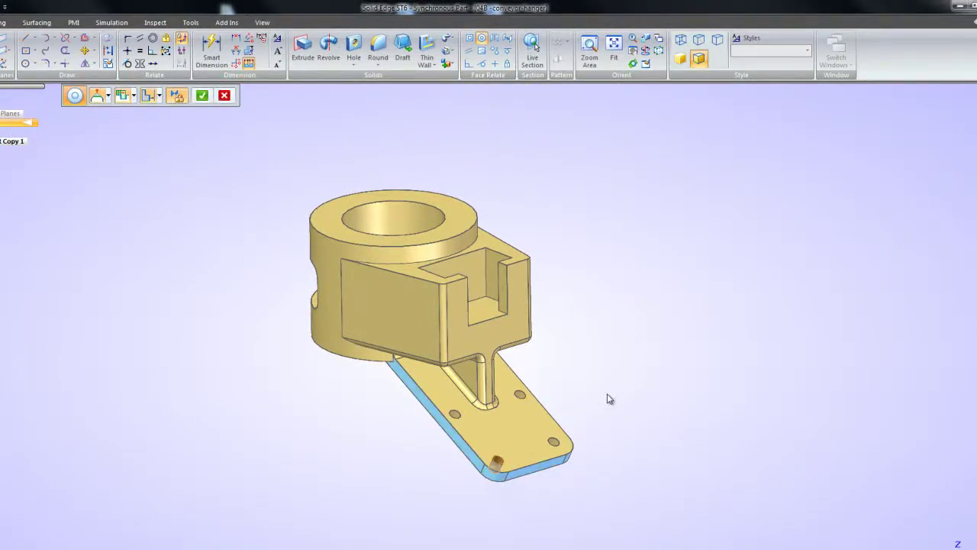
pyautogui.rightClick(608, 394)
pyautogui.click(482, 38)
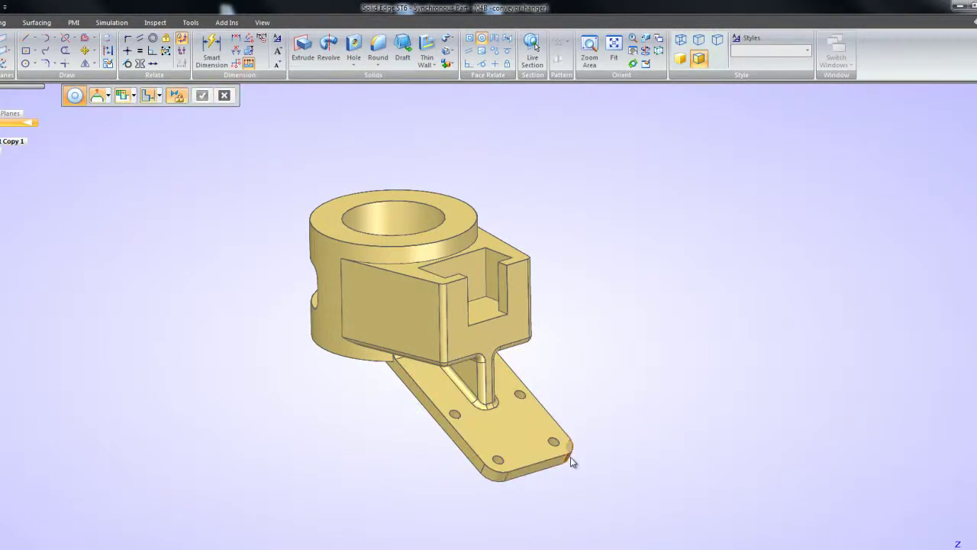
pyautogui.click(571, 459)
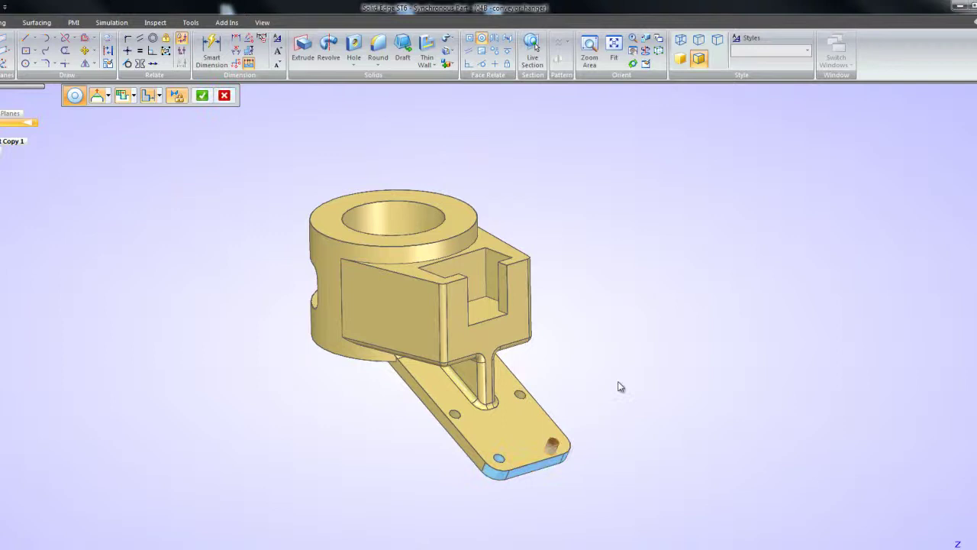
pyautogui.press('Escape')
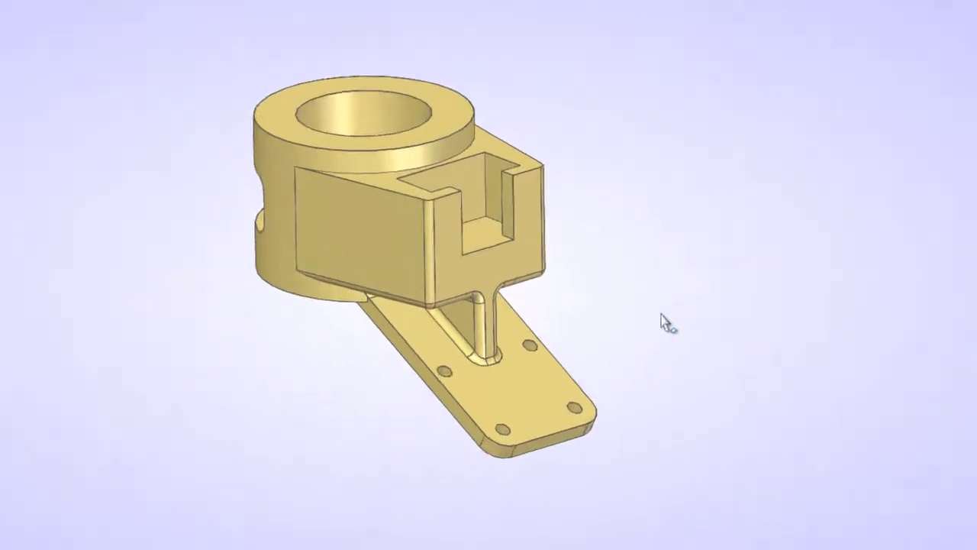
# - Extend the block by moving its slotted front face outward, away from the ring
pyautogui.click(504, 272)
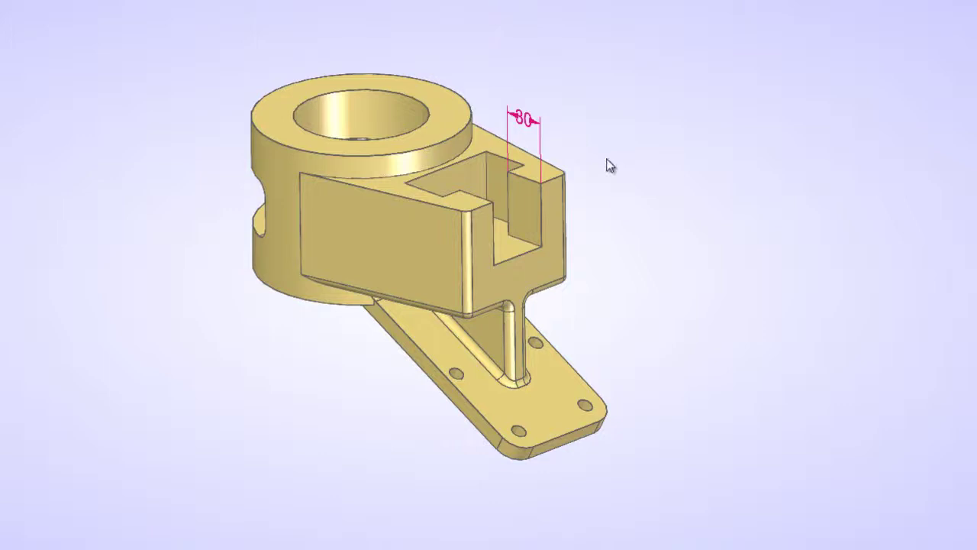
pyautogui.click(563, 245)
pyautogui.click(585, 261)
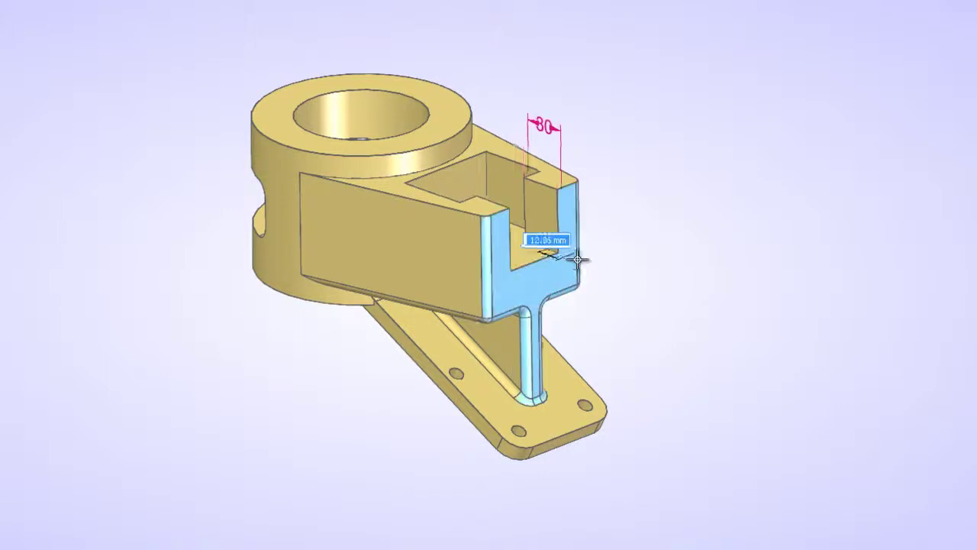
pyautogui.click(572, 258)
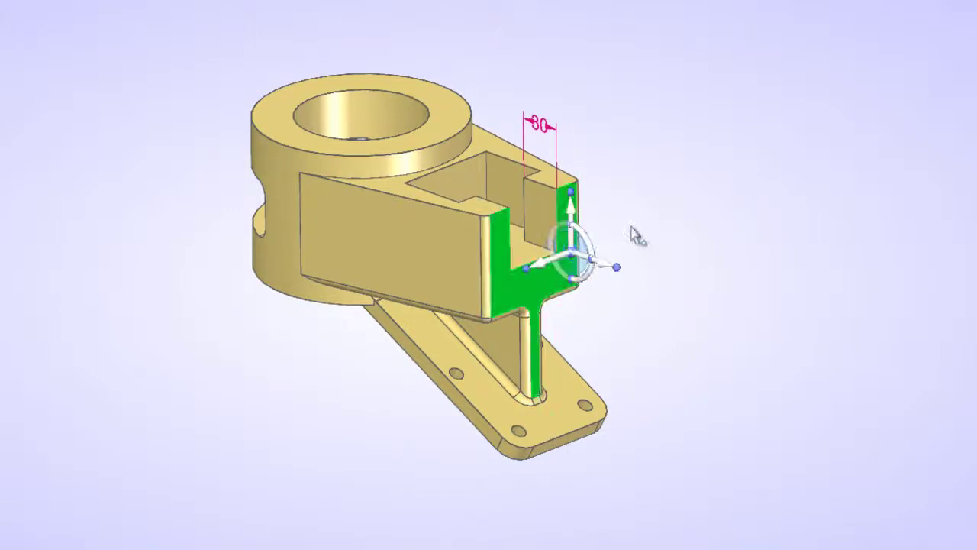
pyautogui.click(632, 235)
# - Add a smart dimension for the depth of the block's slot and set it to 40 mm by moving the top face
pyautogui.moveTo(699, 208); pyautogui.dragTo(589, 214, button='right')
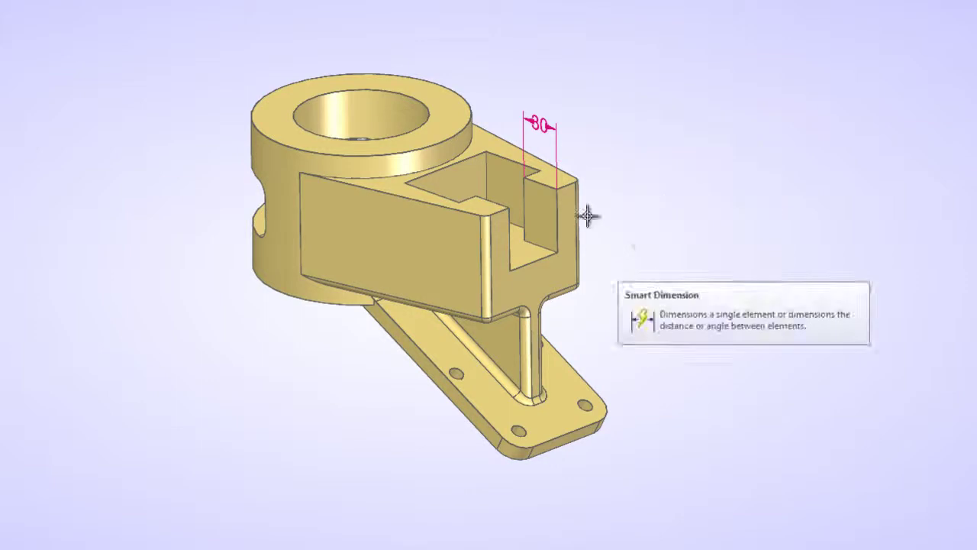
pyautogui.click(597, 234)
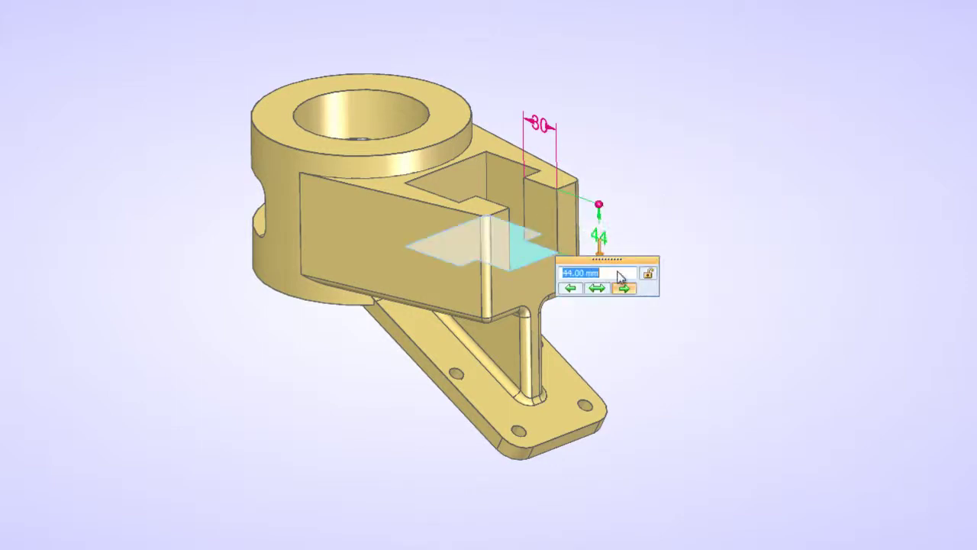
pyautogui.scroll(6, 621, 278)
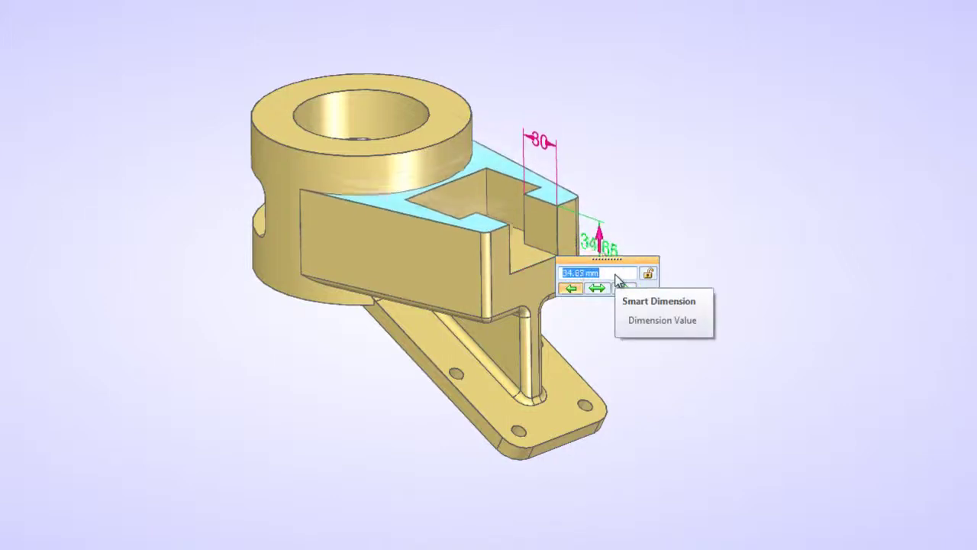
pyautogui.scroll(4, 619, 281)
pyautogui.write('40')
pyautogui.press('Return')
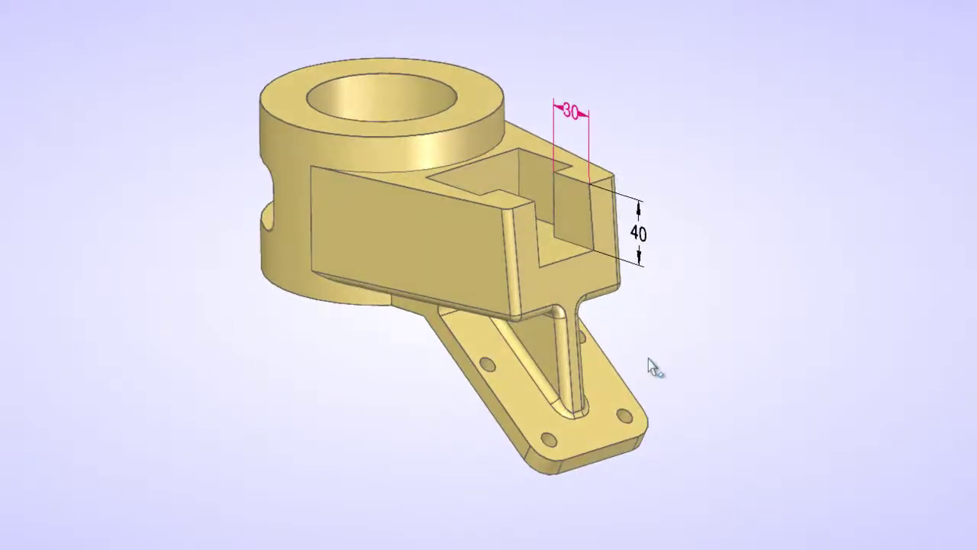
# - Select the complete side cutout in the cylindrical ring through feature recognition and delete it
pyautogui.hotkey('ctrl', 'i')
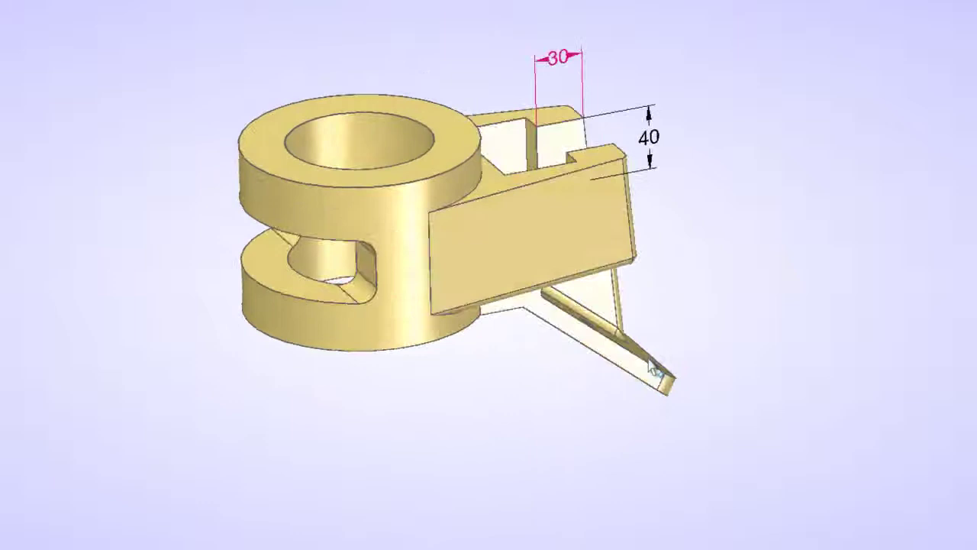
pyautogui.click(443, 283)
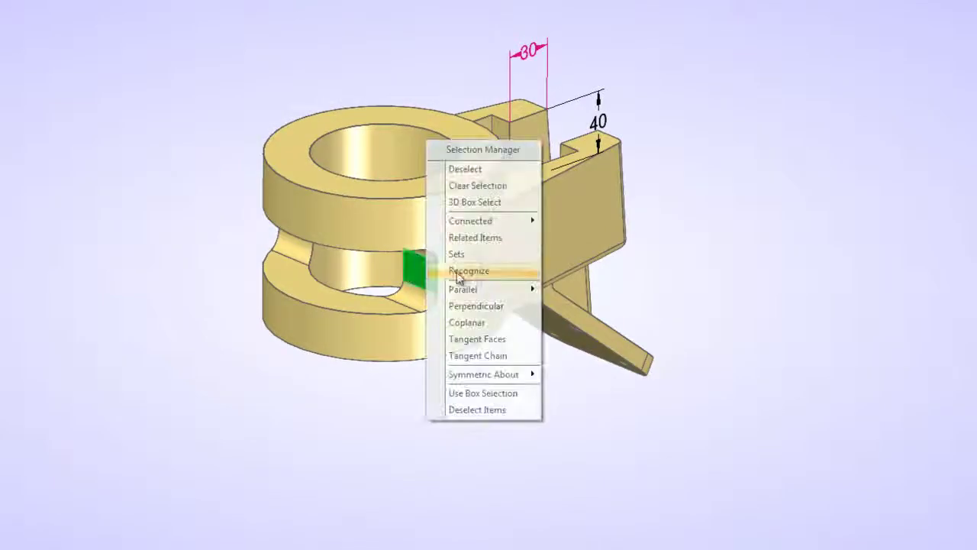
pyautogui.moveTo(497, 270)
pyautogui.click(574, 303)
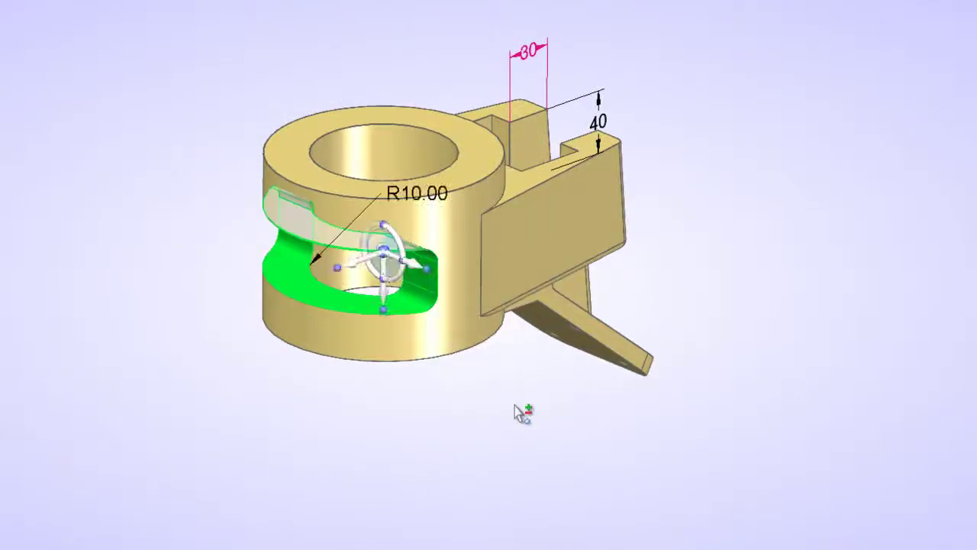
pyautogui.press('Delete')
# - Set the radius of all matching rounds on the block and support rib to 3 mm
pyautogui.hotkey('ctrl', 'i')
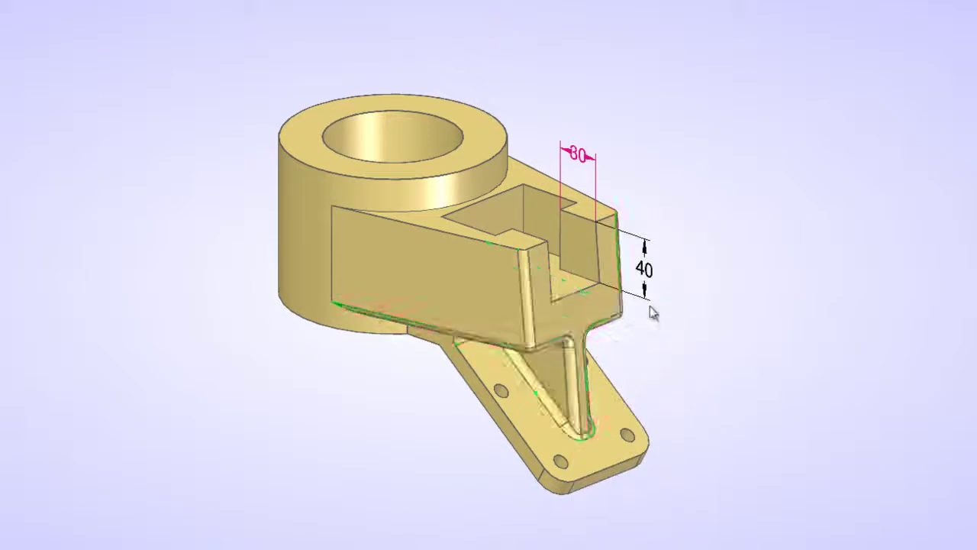
pyautogui.click(478, 177)
pyautogui.write('3')
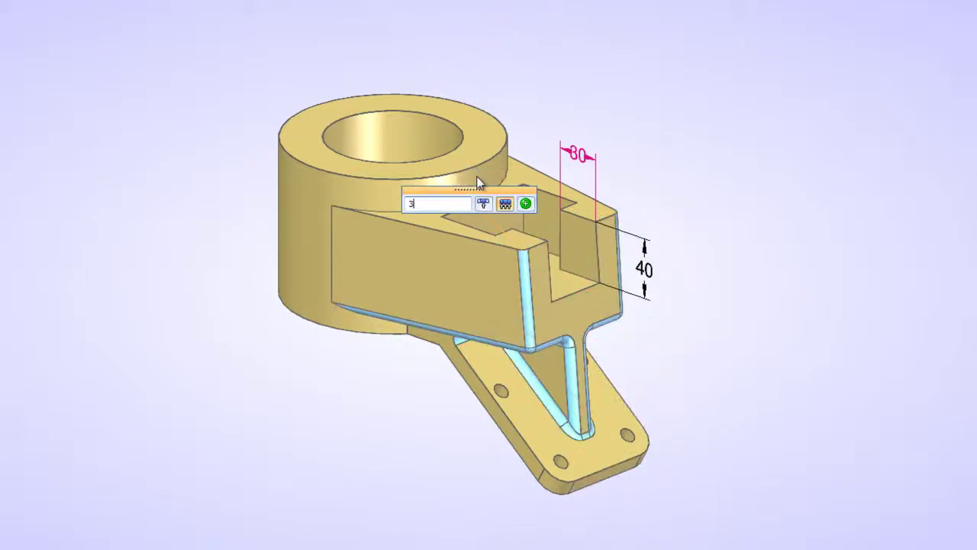
pyautogui.press('Return')
pyautogui.click(248, 300)
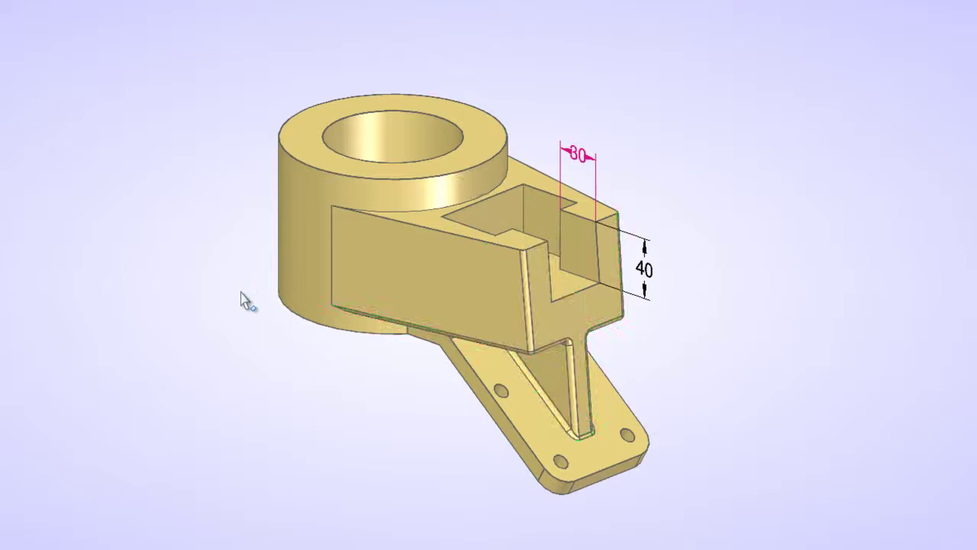
pyautogui.moveTo(236, 296); pyautogui.dragTo(195, 294, button='right')
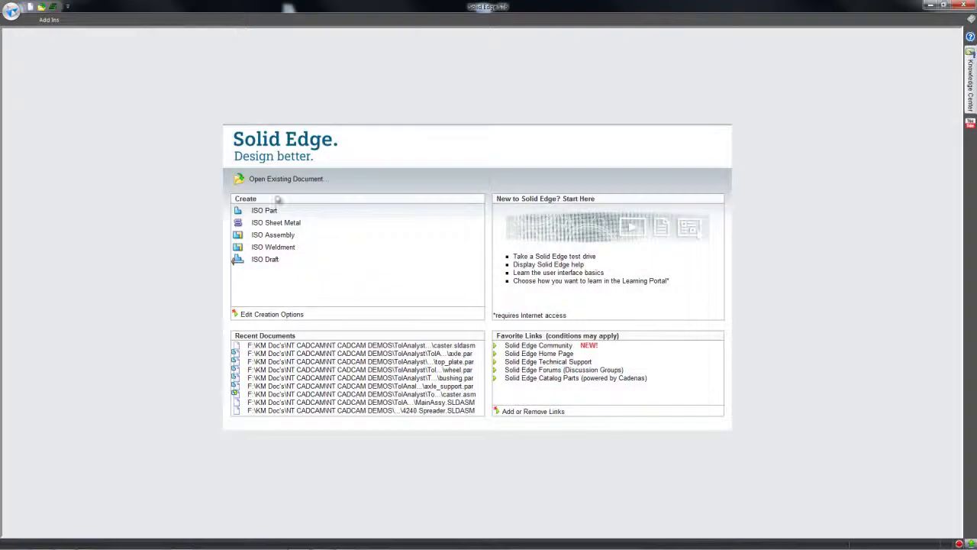
# - Open the SolidWorks assembly caster.sldasm using the iso assembly template
pyautogui.click(283, 180)
pyautogui.click(368, 329)
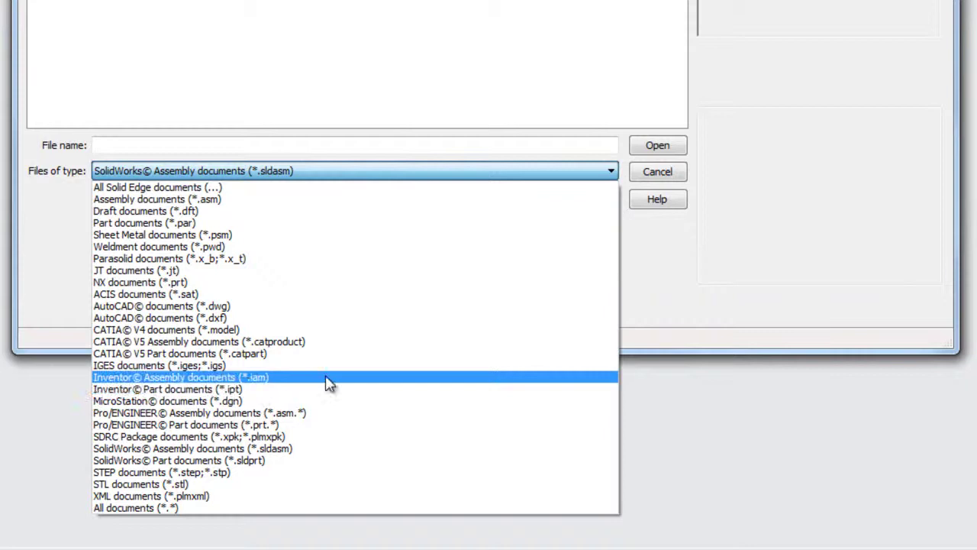
pyautogui.click(228, 450)
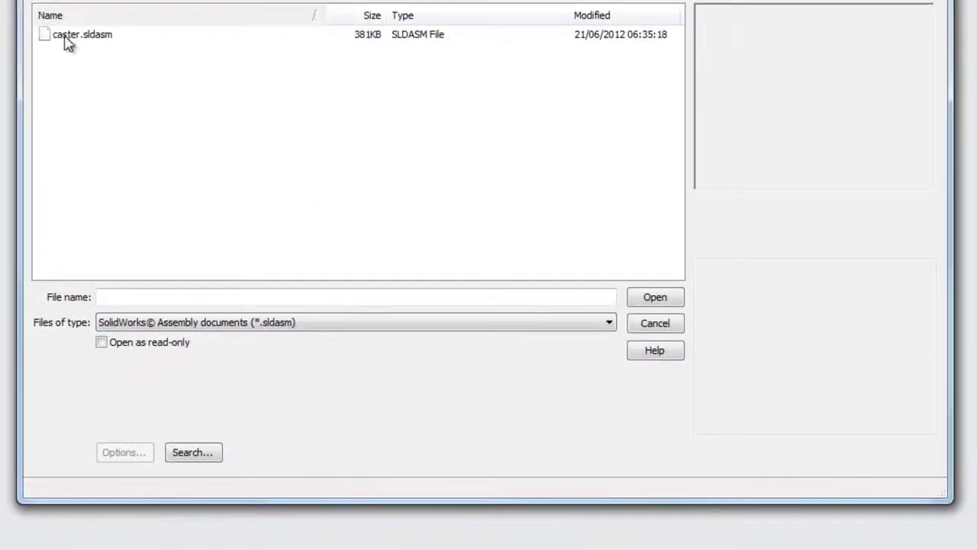
pyautogui.click(67, 38)
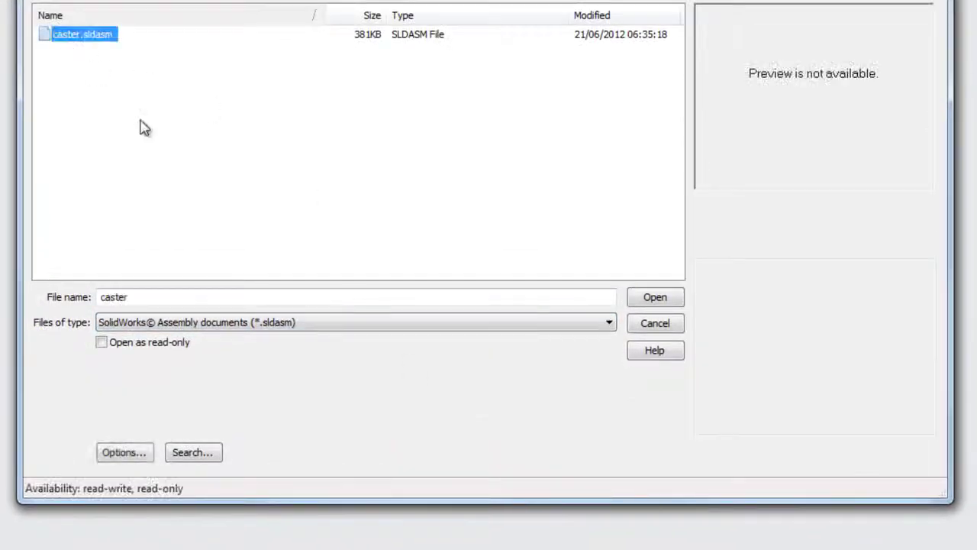
pyautogui.click(660, 301)
pyautogui.click(472, 216)
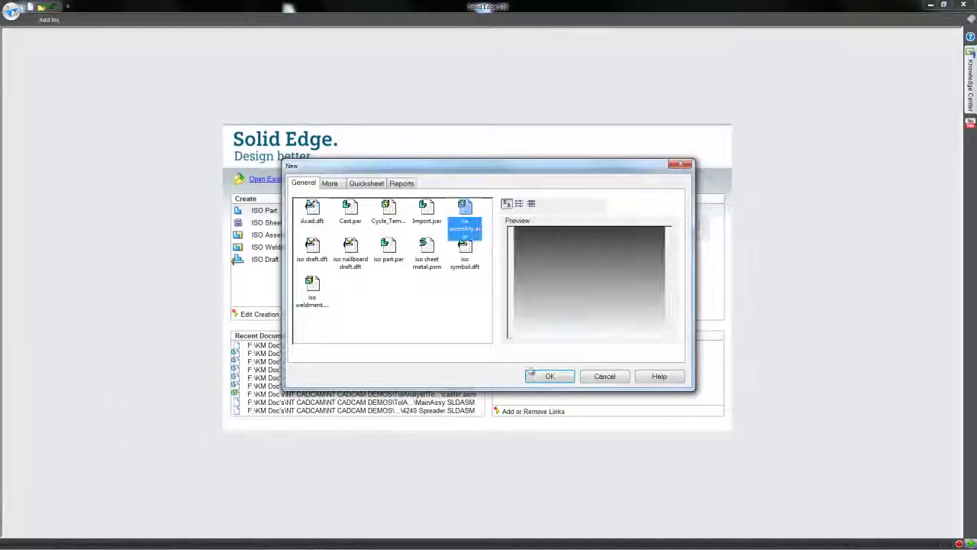
pyautogui.click(535, 374)
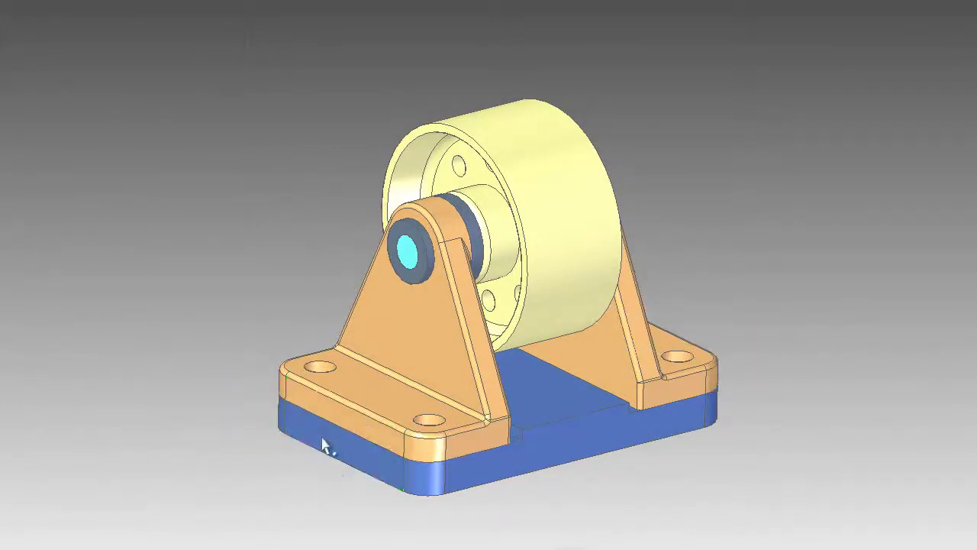
# - Lengthen the caster by moving the end faces of the base plate and axle support outward together with their mounting holes
pyautogui.moveTo(323, 447); pyautogui.dragTo(259, 519)
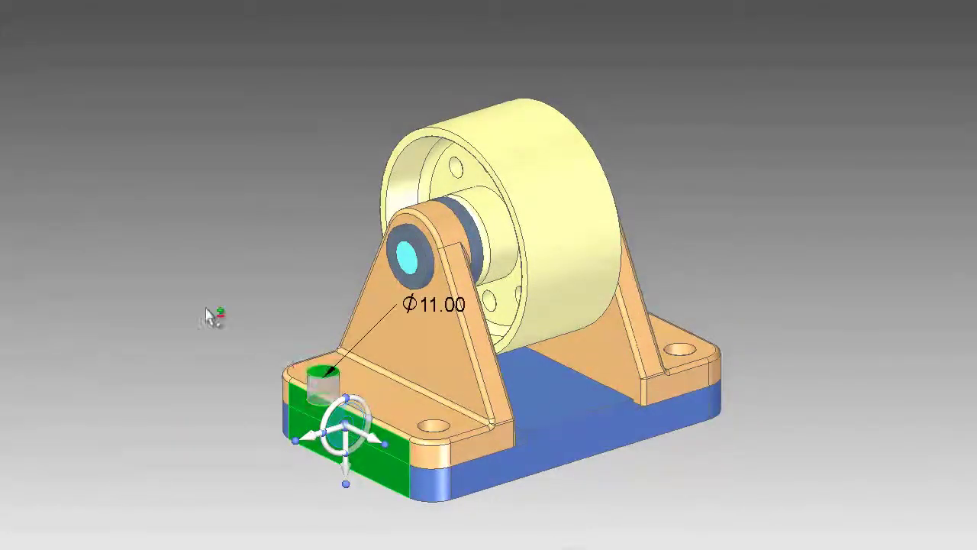
pyautogui.moveTo(206, 309); pyautogui.dragTo(331, 398, button='middle')
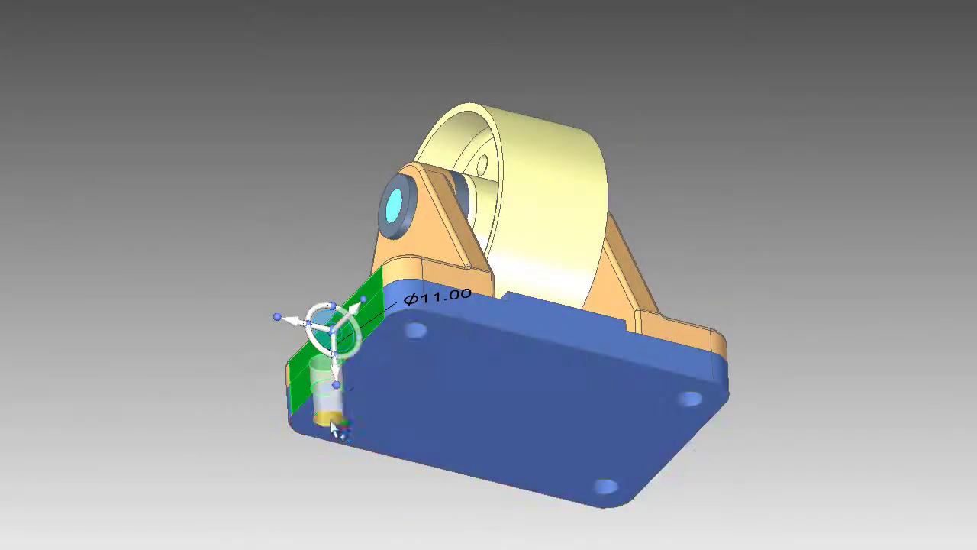
pyautogui.hotkey('shift', 'Down')
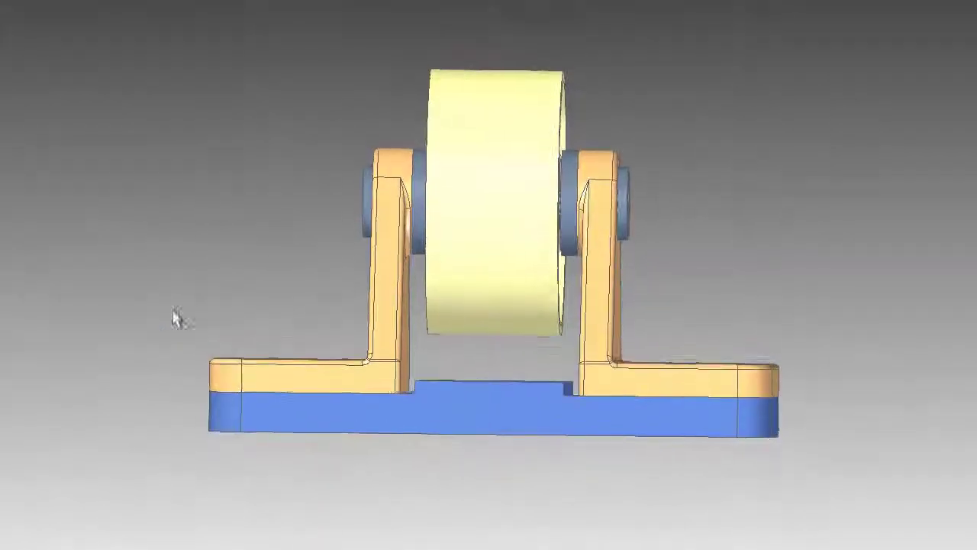
# - Raise the wheel, axle and support tops together with the top face of the base plate's central block
pyautogui.moveTo(677, 354); pyautogui.dragTo(678, 354)
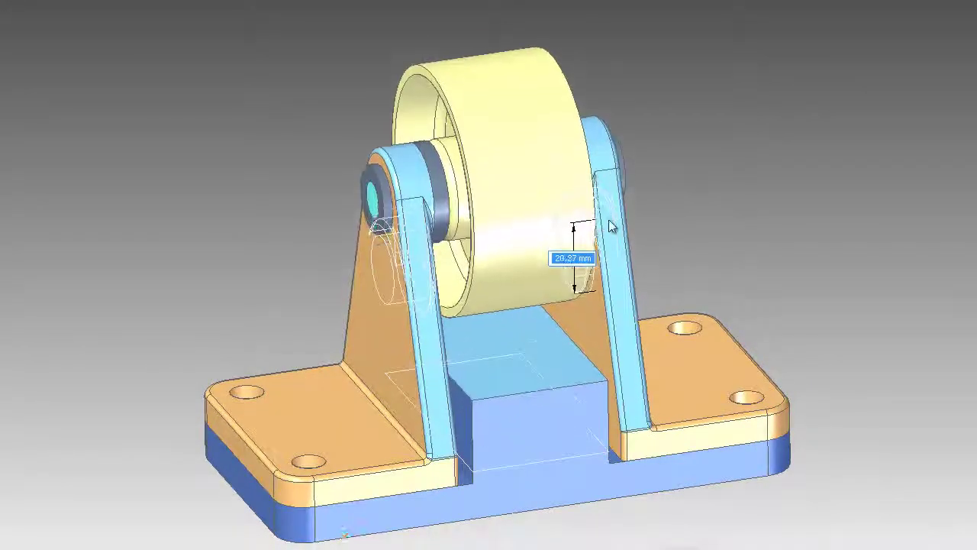
pyautogui.press('Return')
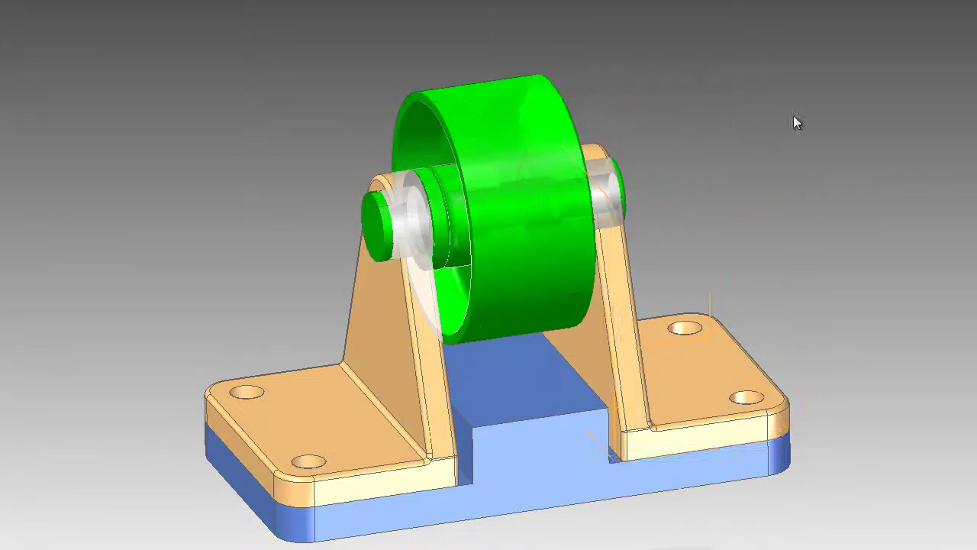
pyautogui.press('m')
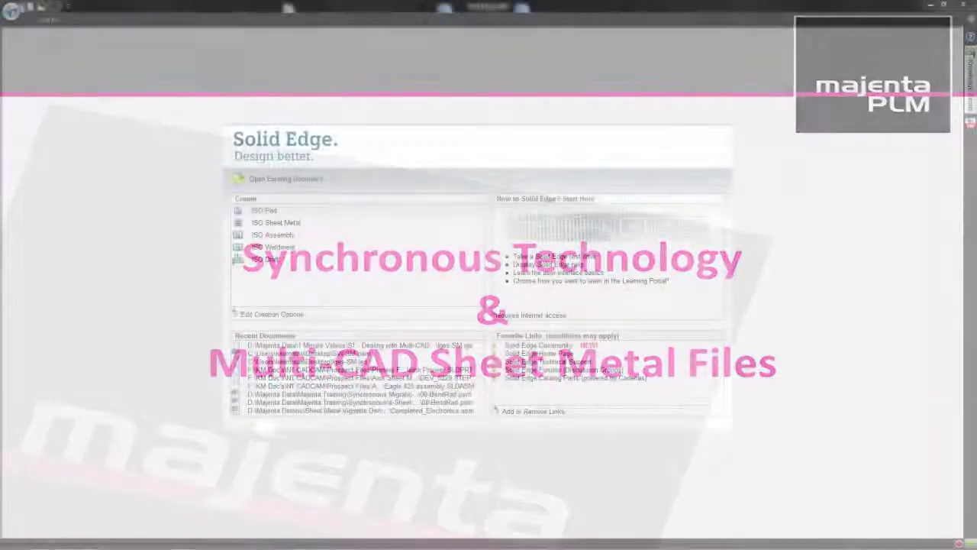
# - Open the IGES file Iges-SM.igs and transform the imported body into a synchronous sheet metal part
pyautogui.click(313, 174)
pyautogui.click(436, 294)
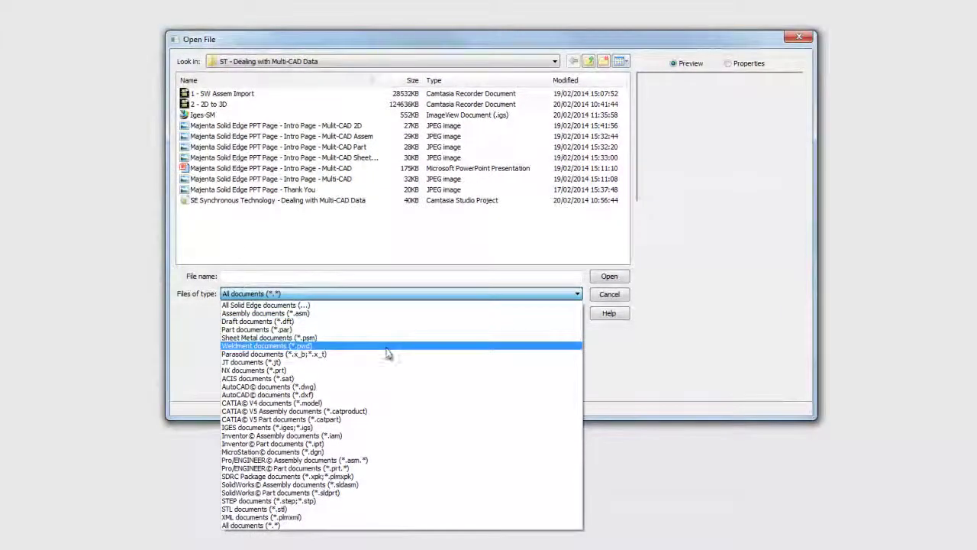
pyautogui.click(304, 427)
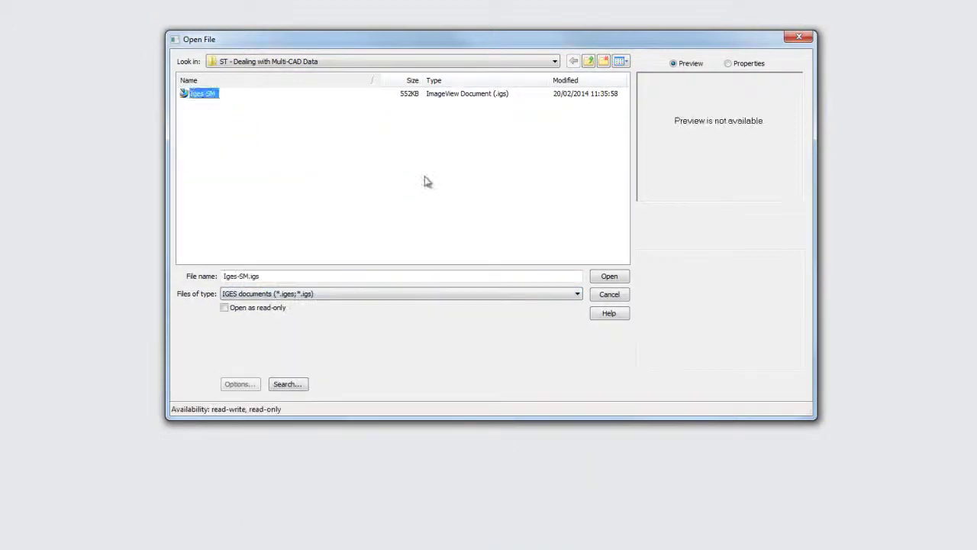
pyautogui.click(609, 277)
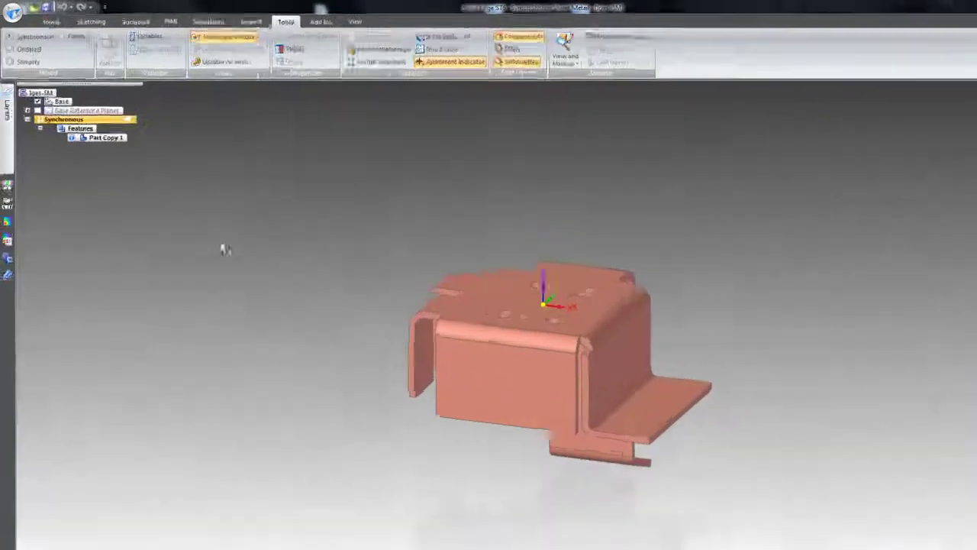
pyautogui.click(11, 10)
pyautogui.click(87, 223)
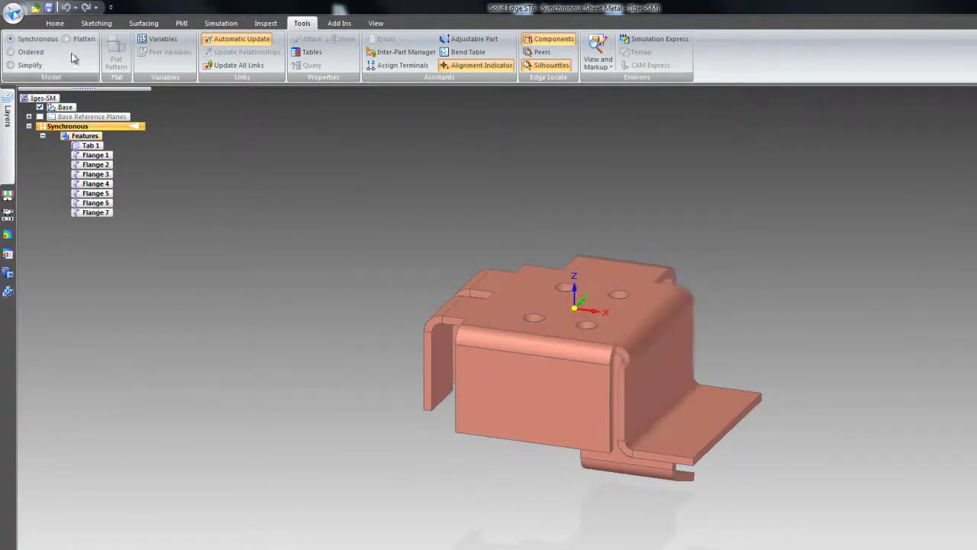
# - Create a flat pattern of the bracket from its top face and return to the synchronous model
pyautogui.click(31, 51)
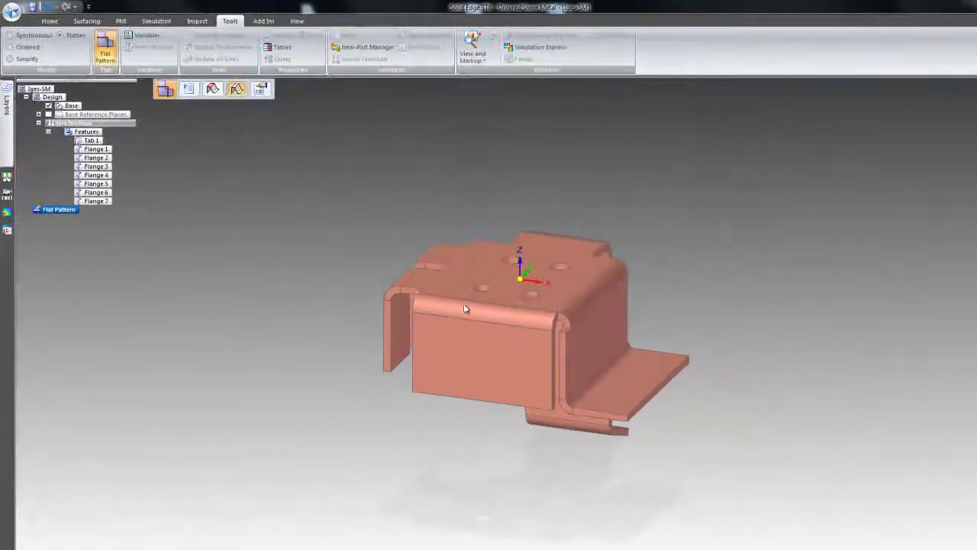
pyautogui.click(465, 308)
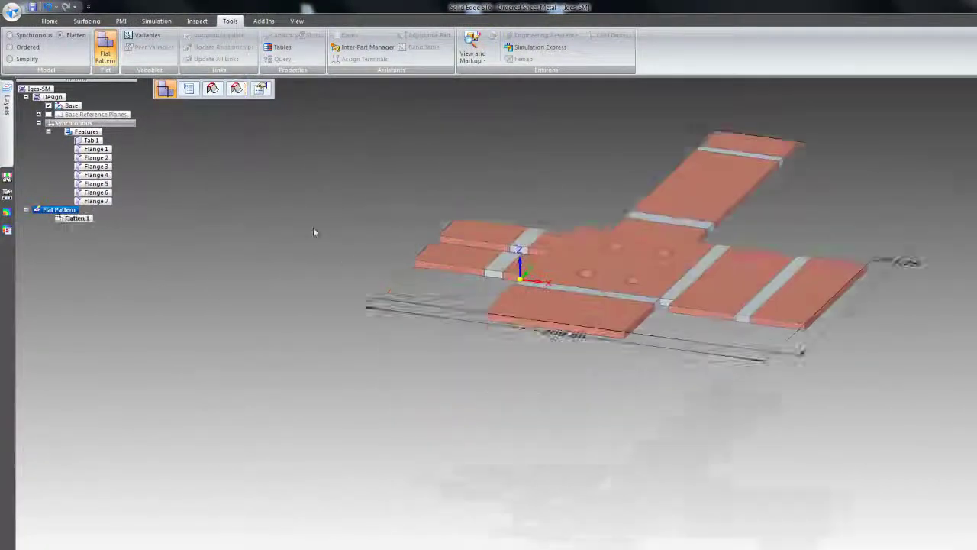
pyautogui.click(30, 35)
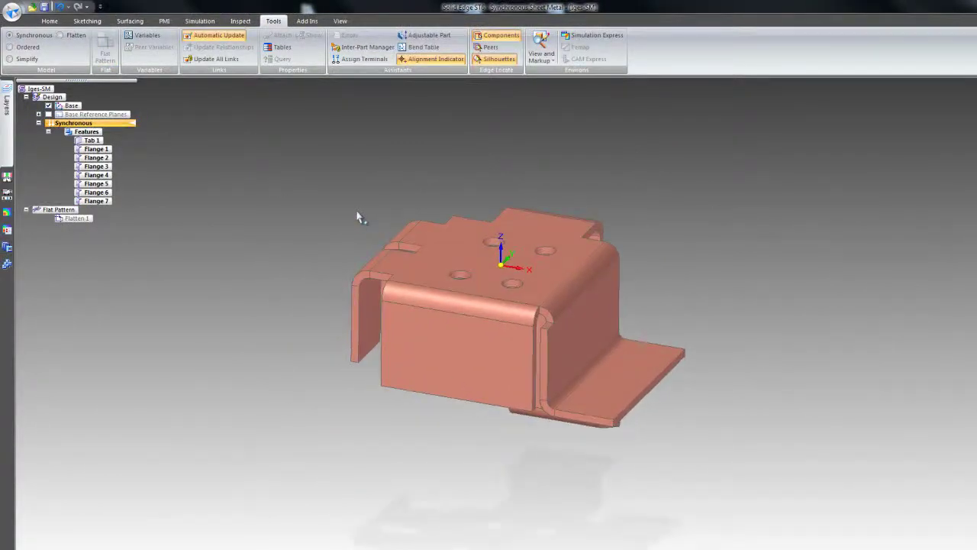
pyautogui.moveTo(360, 218); pyautogui.dragTo(360, 218, button='middle')
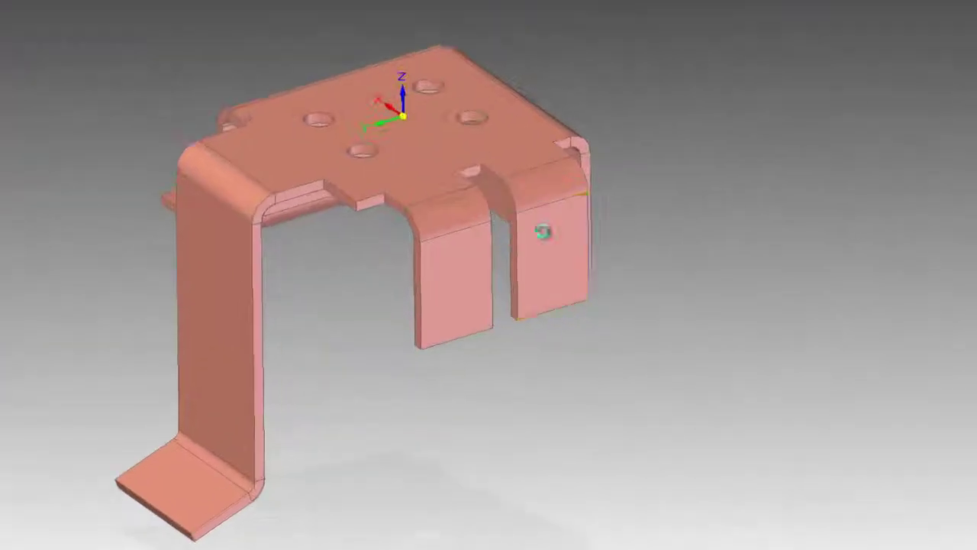
pyautogui.click(543, 232)
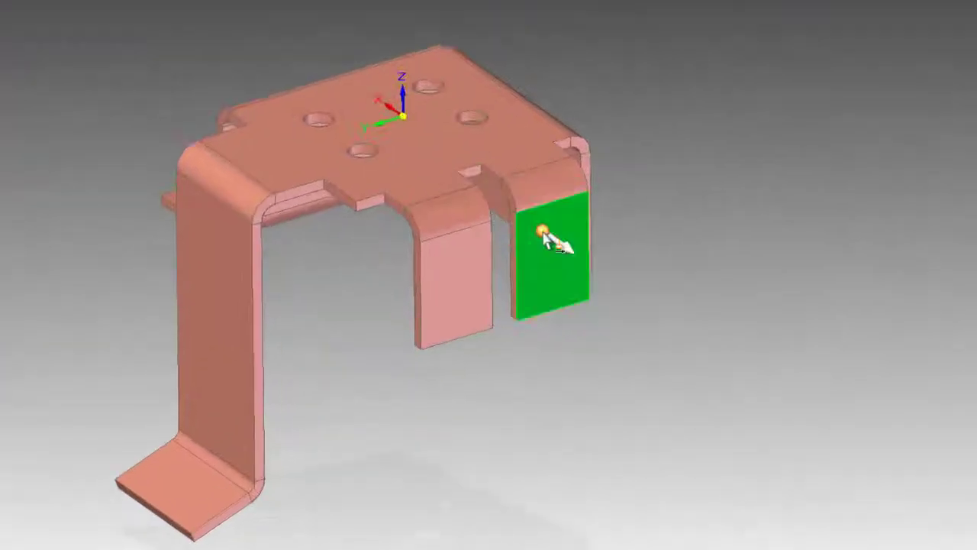
pyautogui.click(565, 246)
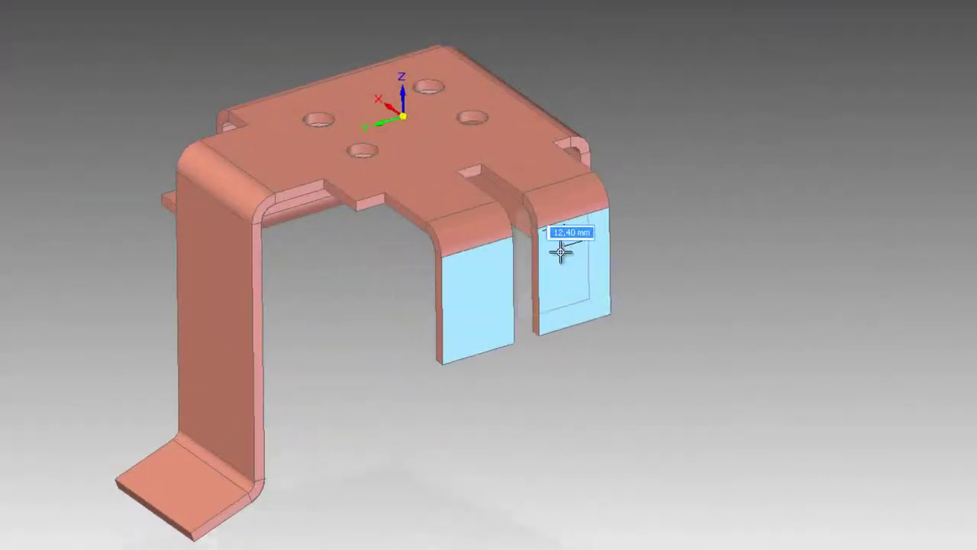
pyautogui.press('Escape')
# - Move one short flange outward independently of its coplanar neighbour and tilt it outward by 20 degrees
pyautogui.click(566, 248)
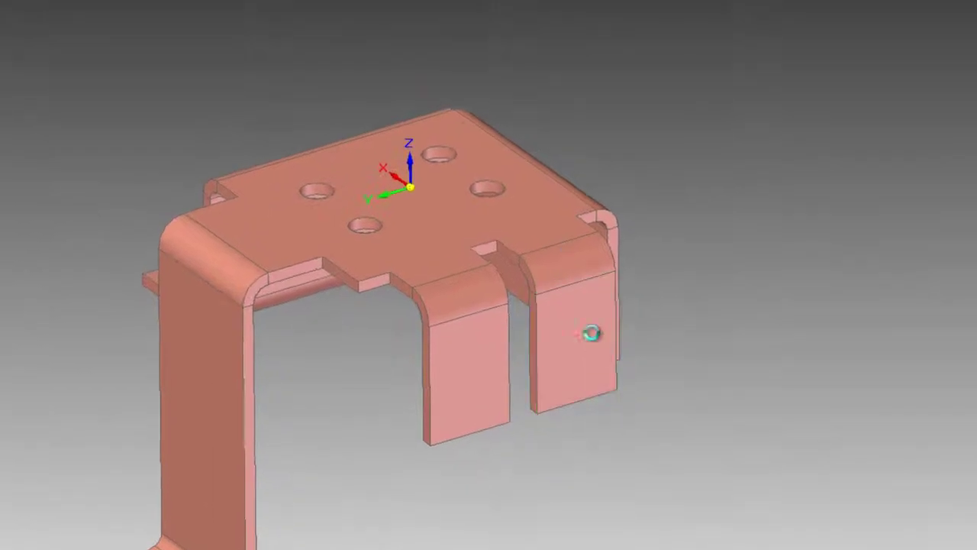
pyautogui.press('Return')
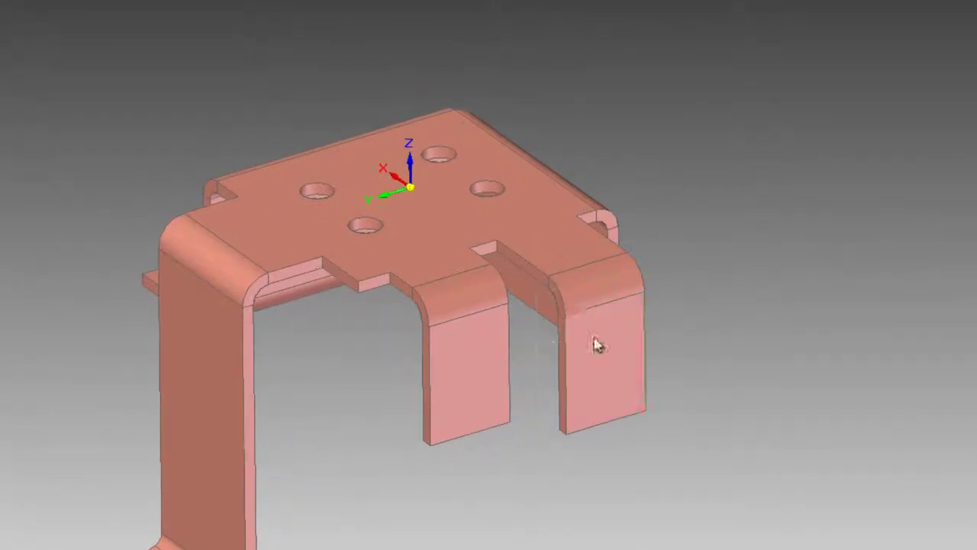
pyautogui.click(600, 343)
pyautogui.moveTo(604, 322); pyautogui.dragTo(606, 308)
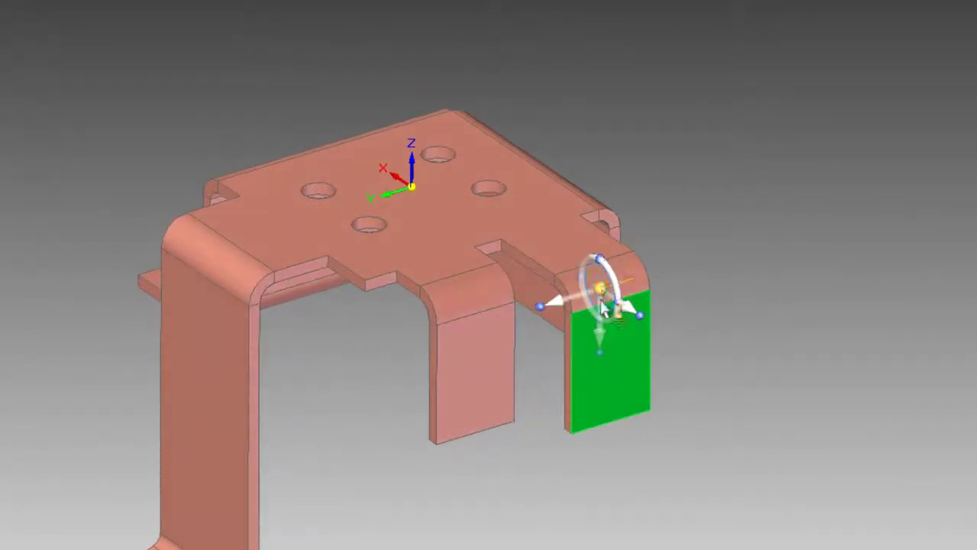
pyautogui.click(669, 416)
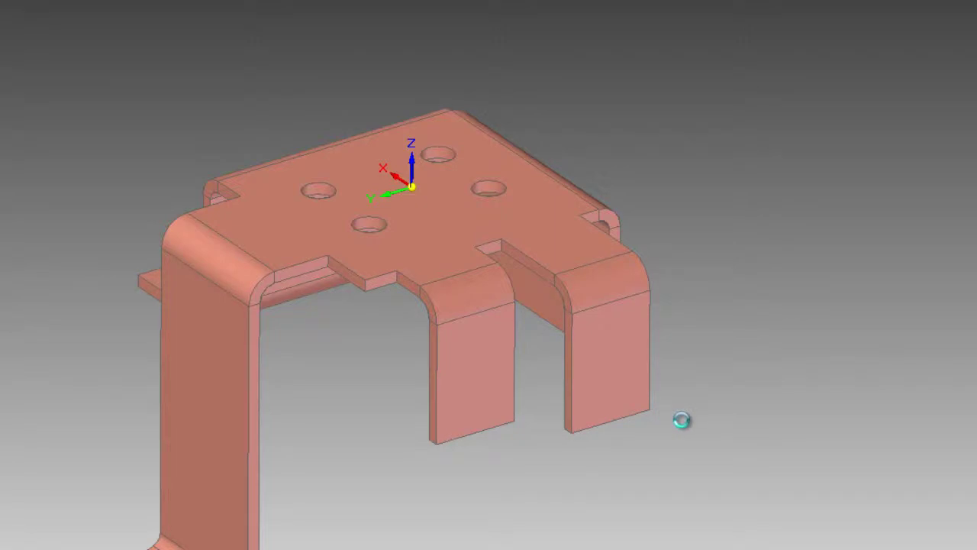
pyautogui.write('20')
pyautogui.press('Return')
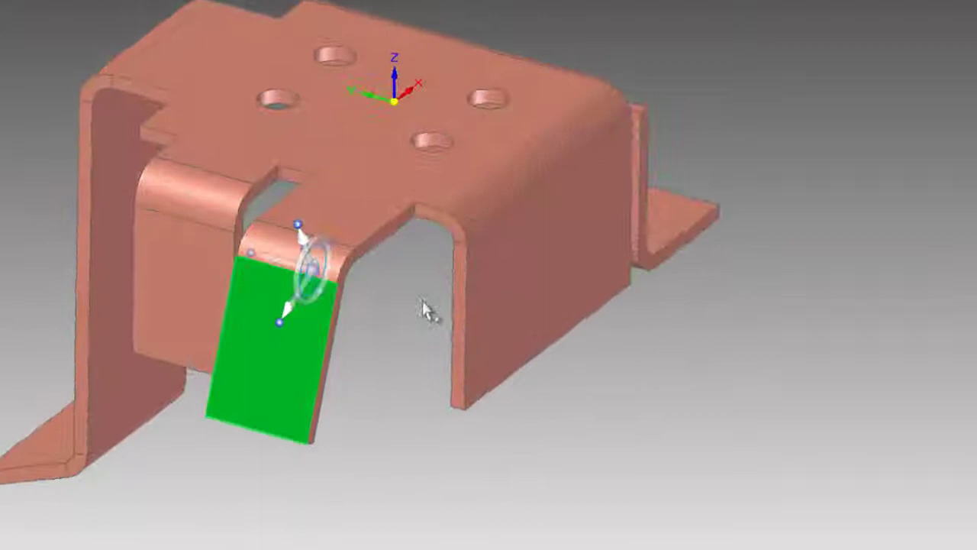
# - Dimension the tilted flange's width, lock it at 25 mm, and shift the flange sideways by moving its adjoining edge face
pyautogui.click(379, 249)
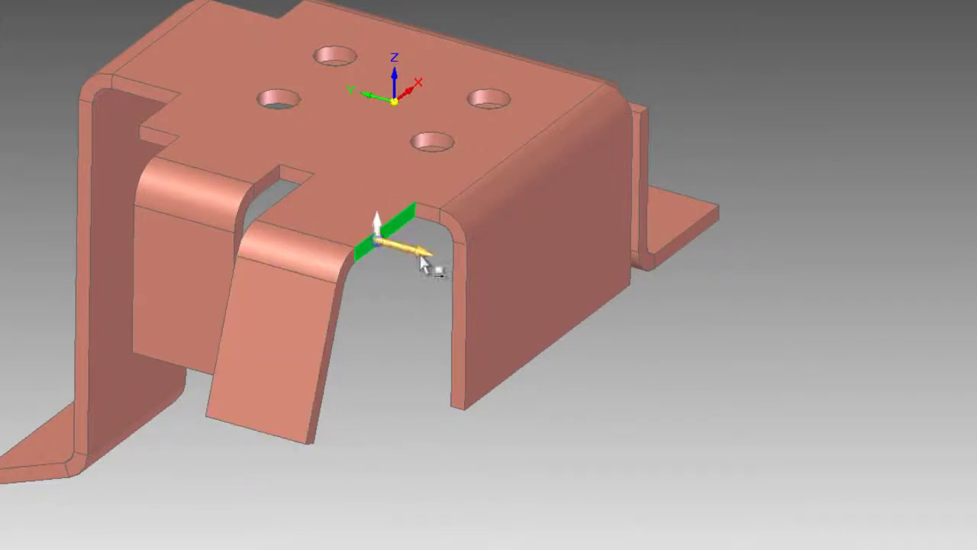
pyautogui.moveTo(384, 243); pyautogui.dragTo(399, 256)
pyautogui.moveTo(404, 389); pyautogui.dragTo(355, 393, button='right')
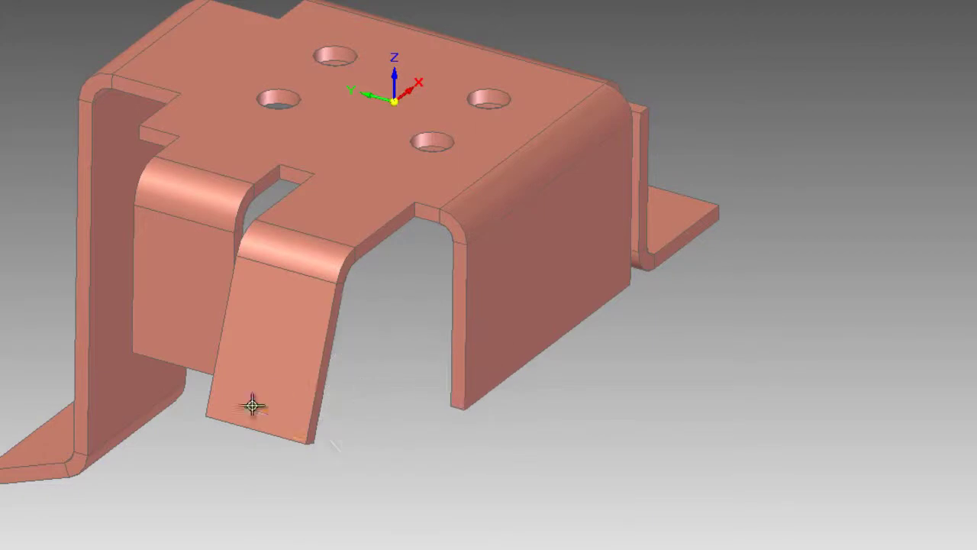
pyautogui.click(252, 460)
pyautogui.write('25.00')
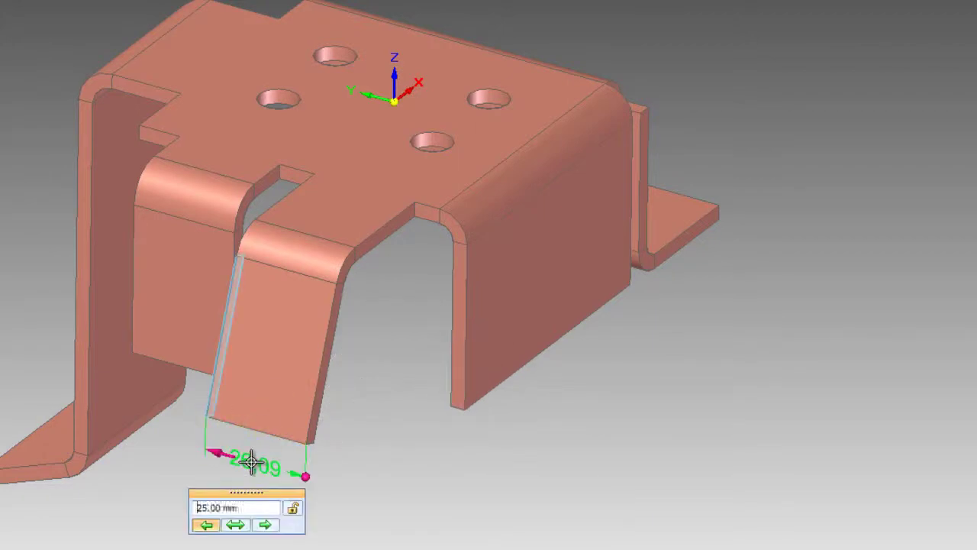
pyautogui.press('Return')
pyautogui.click(263, 470)
pyautogui.click(314, 509)
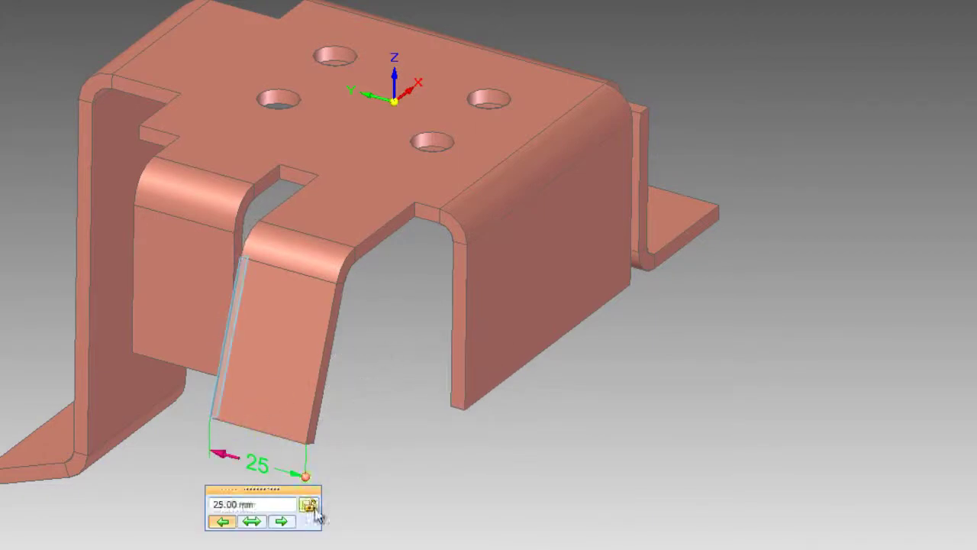
pyautogui.click(374, 408)
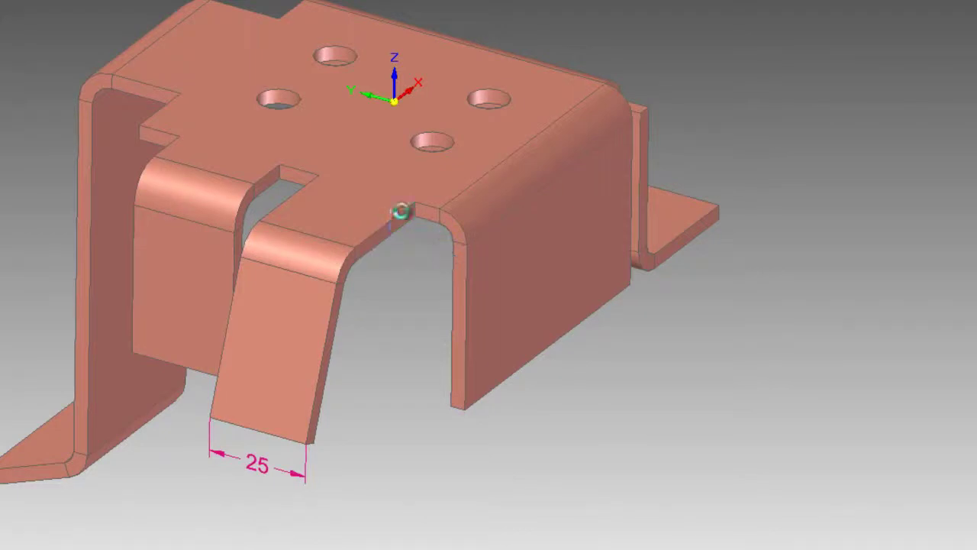
pyautogui.moveTo(400, 211); pyautogui.dragTo(436, 220)
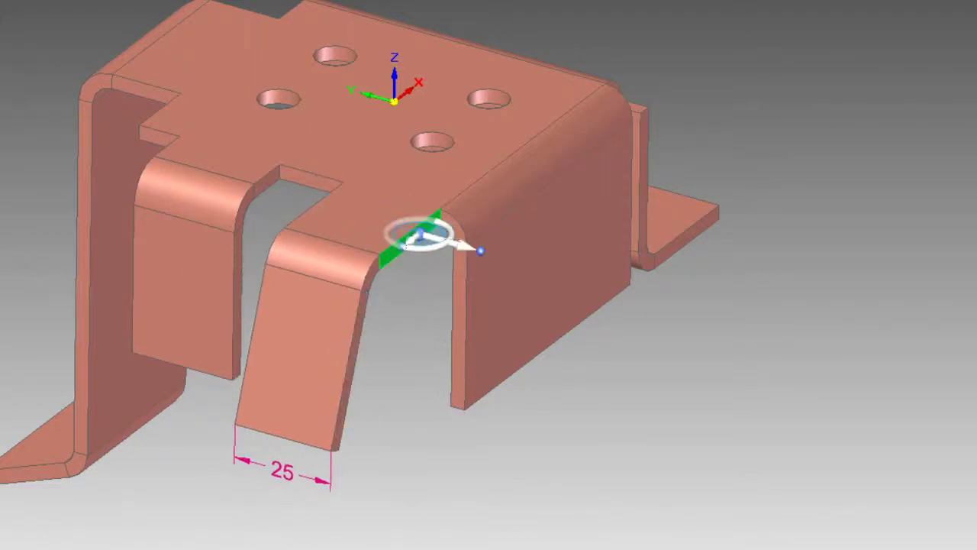
# - Reposition the straight short flange inward and lengthen it downward together with the side wall's horizontal lip
pyautogui.click(203, 248)
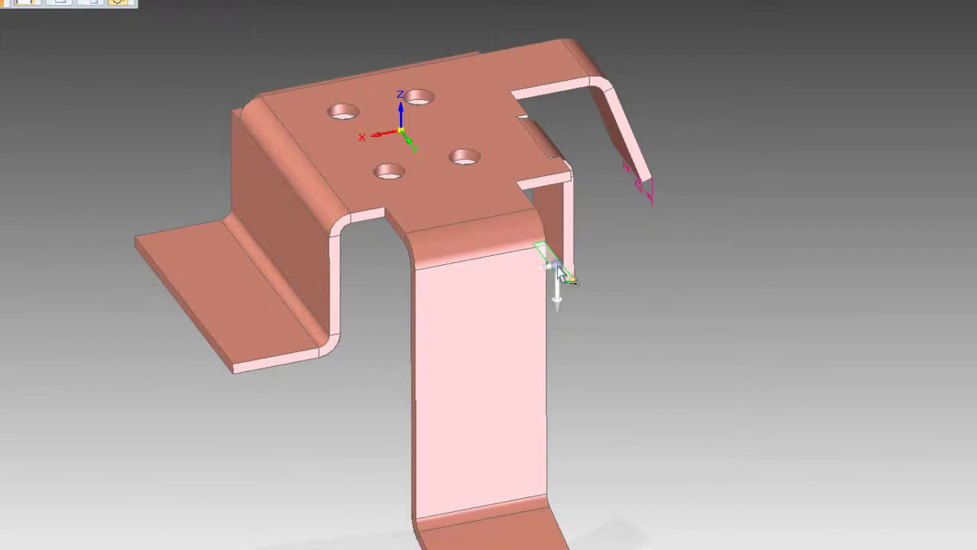
pyautogui.click(557, 299)
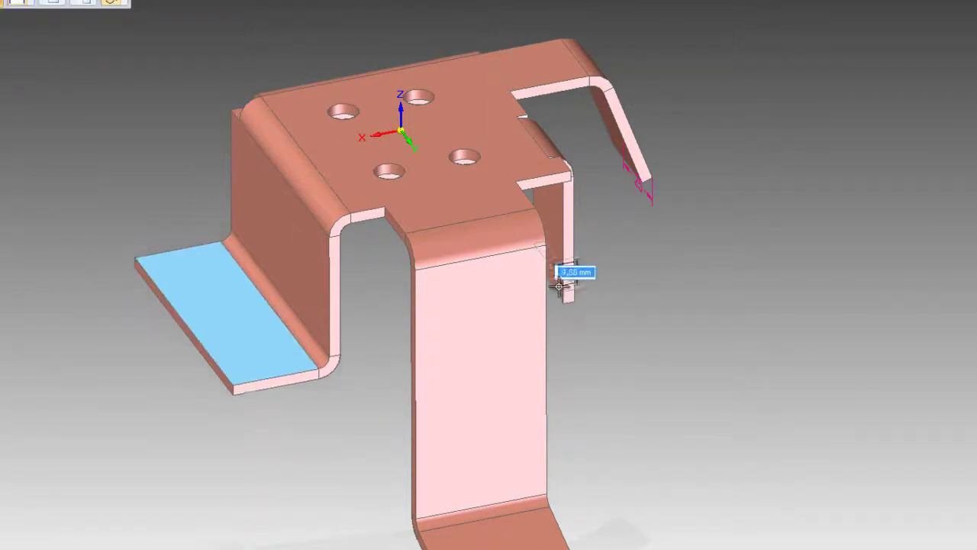
pyautogui.click(670, 284)
# - Add two successive flanges to the foot of the long leg, folding the second one back over the foot at 90°
pyautogui.moveTo(671, 284); pyautogui.dragTo(586, 328, button='middle')
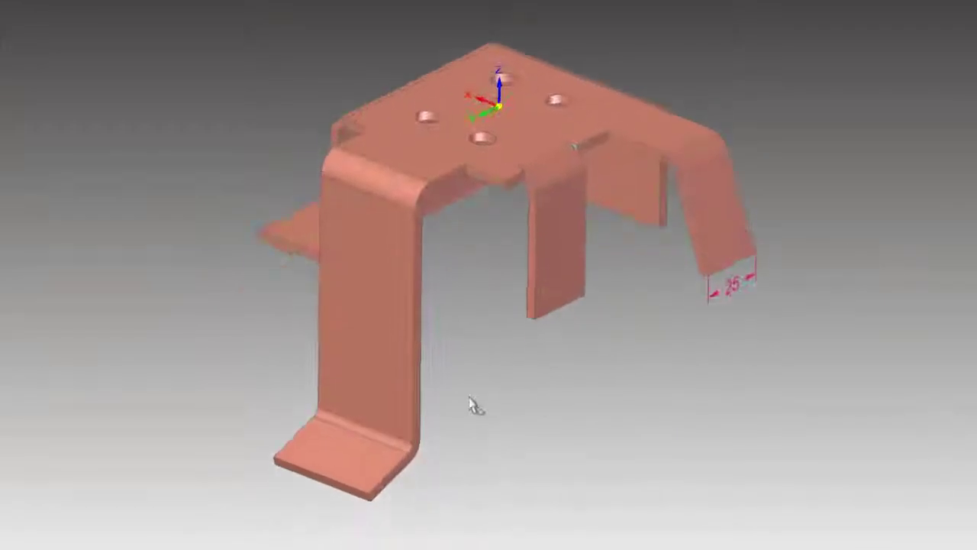
pyautogui.click(302, 458)
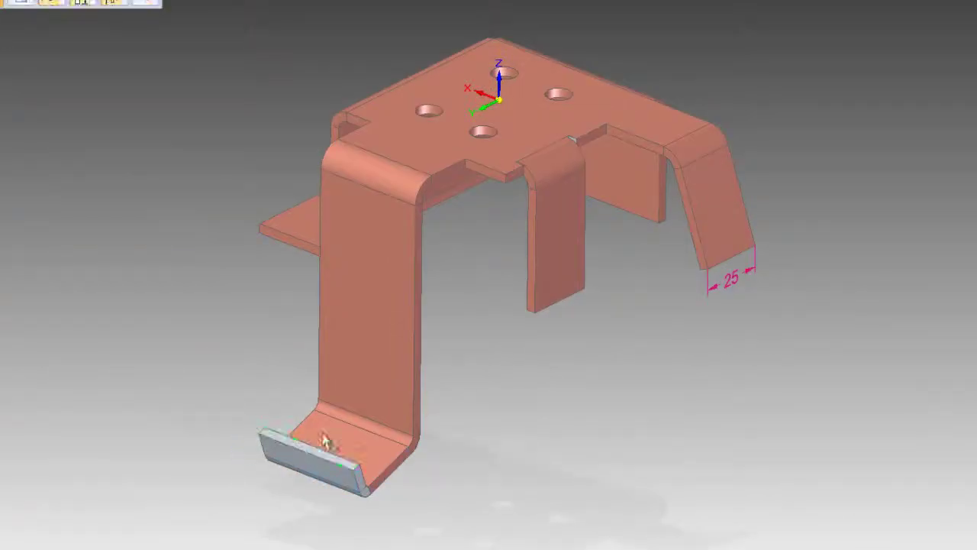
pyautogui.click(325, 442)
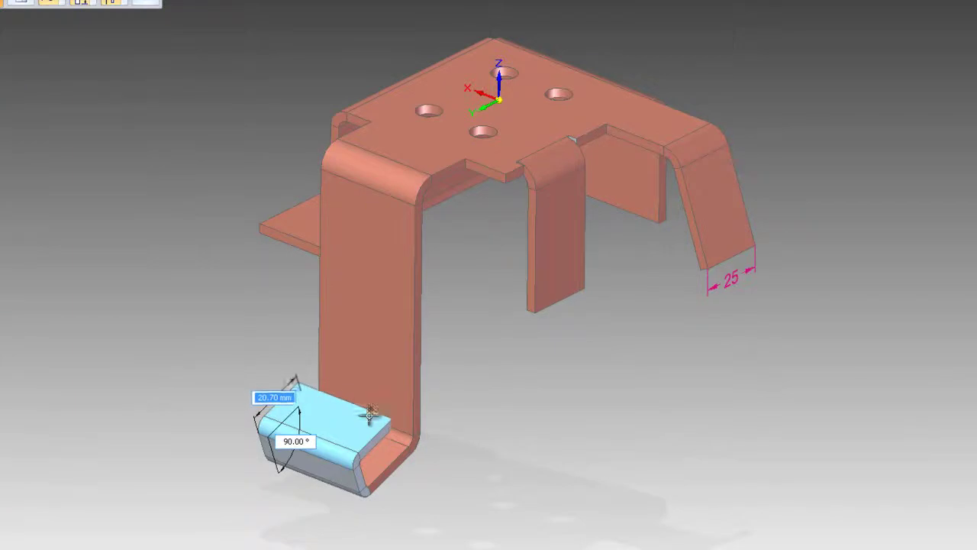
pyautogui.click(413, 435)
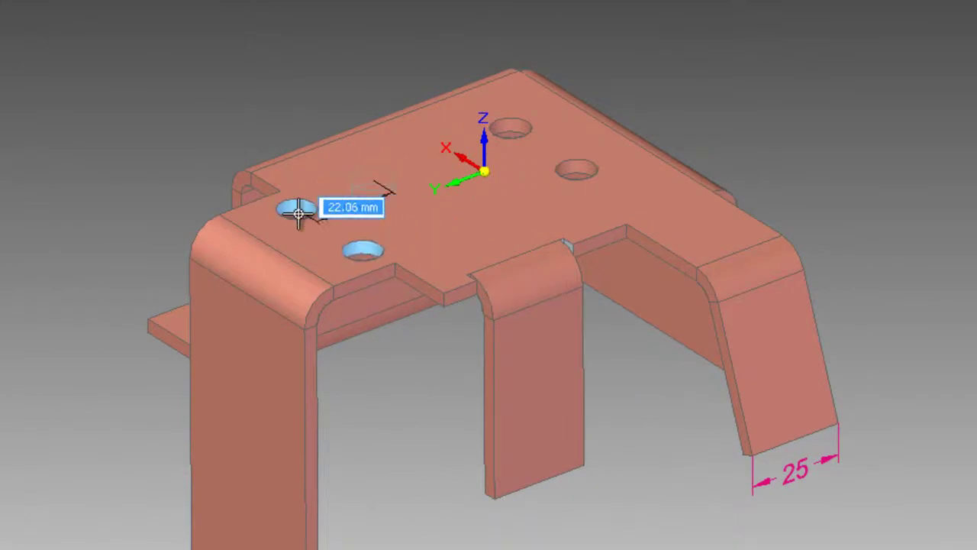
# - Move the pair of holes nearest the long leg about 22 mm toward it, and shift one rear hole on its own
pyautogui.click(340, 78)
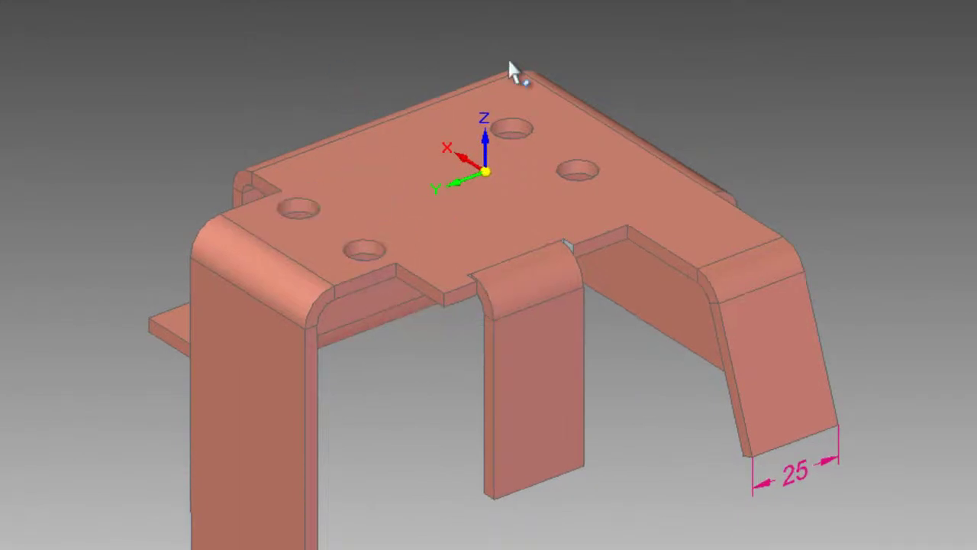
pyautogui.click(555, 156)
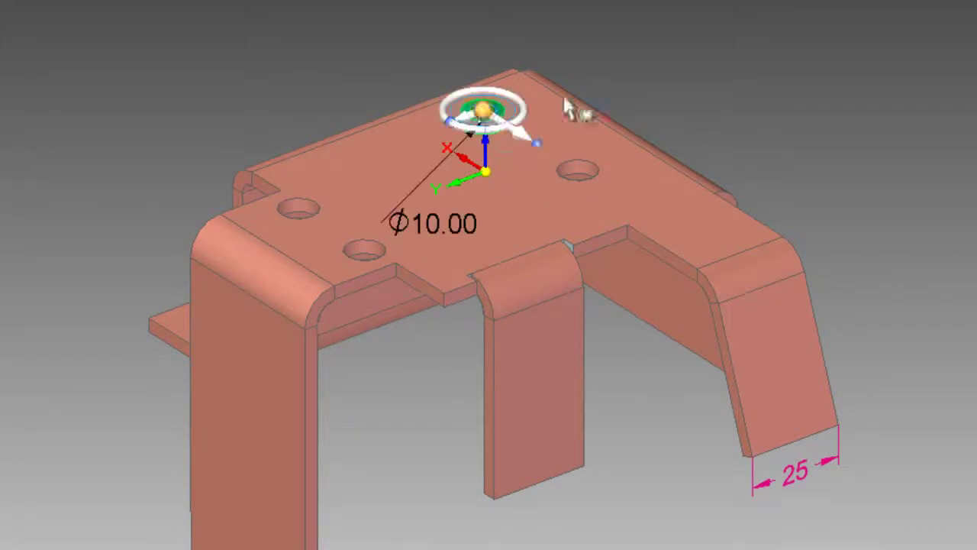
pyautogui.click(722, 114)
pyautogui.click(586, 172)
pyautogui.click(846, 117)
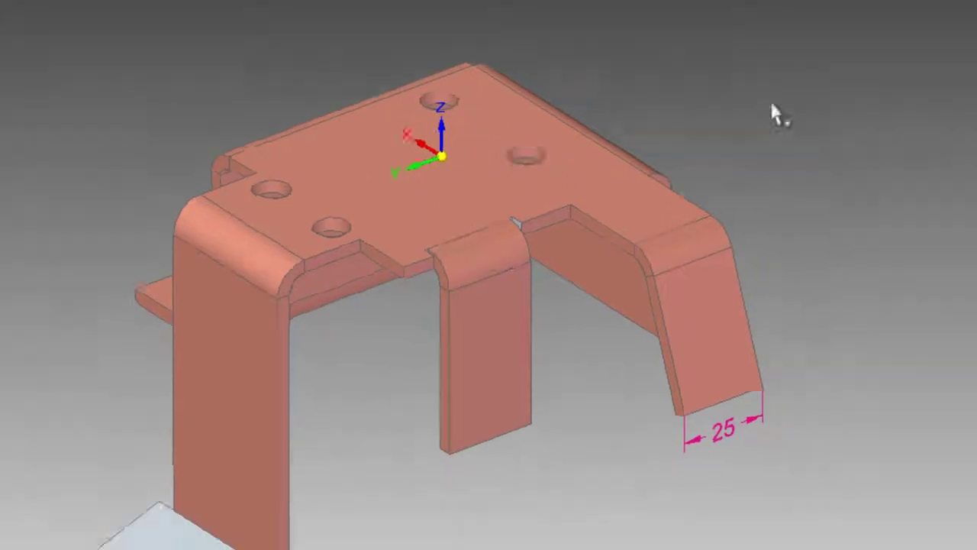
# - Extend the end face of the lipped side wall out to the corner of the top plate
pyautogui.moveTo(772, 106); pyautogui.dragTo(772, 105, button='middle')
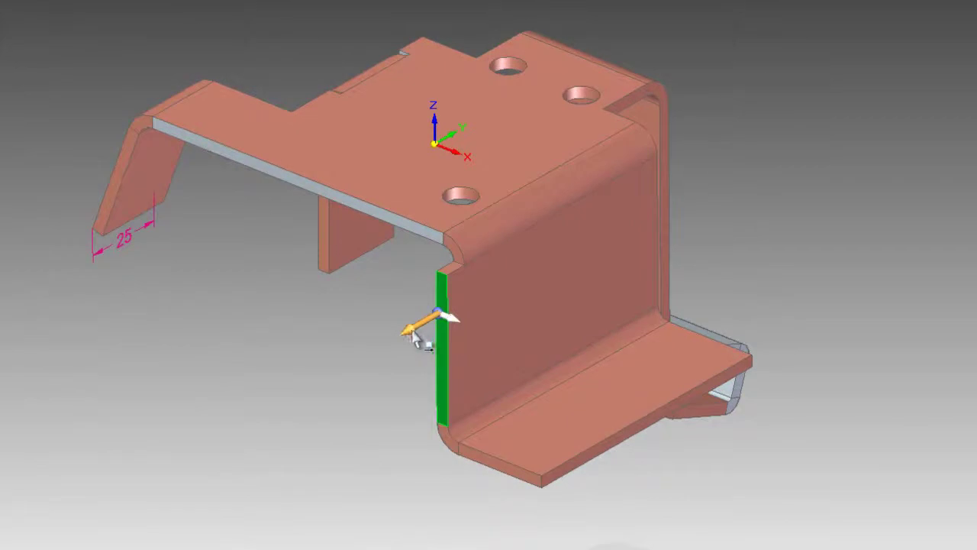
pyautogui.moveTo(438, 311); pyautogui.dragTo(442, 235)
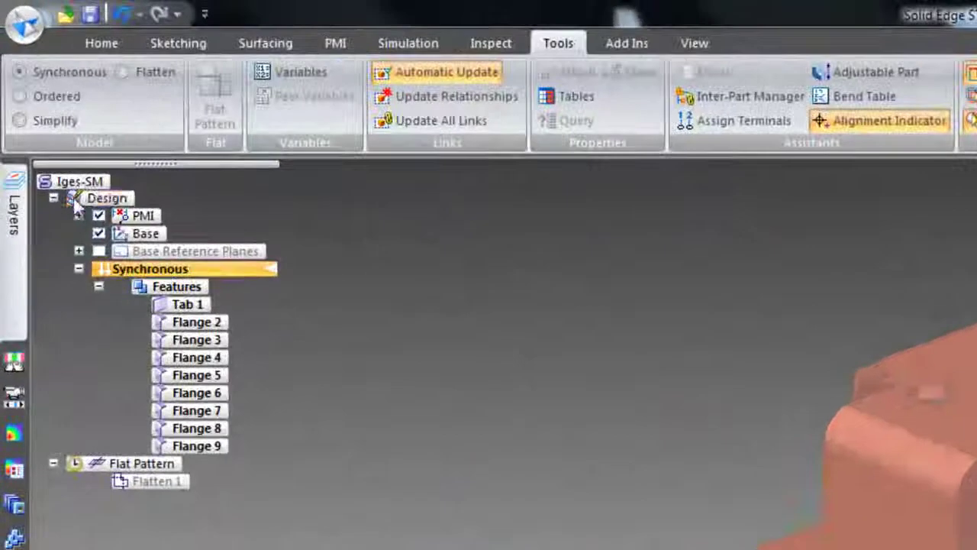
# - Assign the 16 gage sheet metal gage from the material table and apply it to the model
pyautogui.rightClick(78, 184)
pyautogui.click(155, 201)
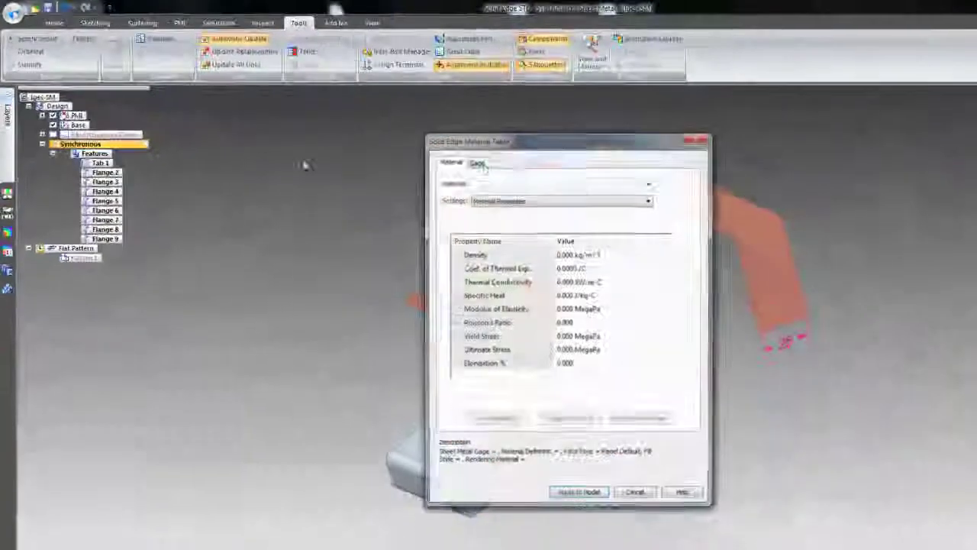
pyautogui.click(478, 162)
pyautogui.moveTo(515, 139); pyautogui.dragTo(249, 142)
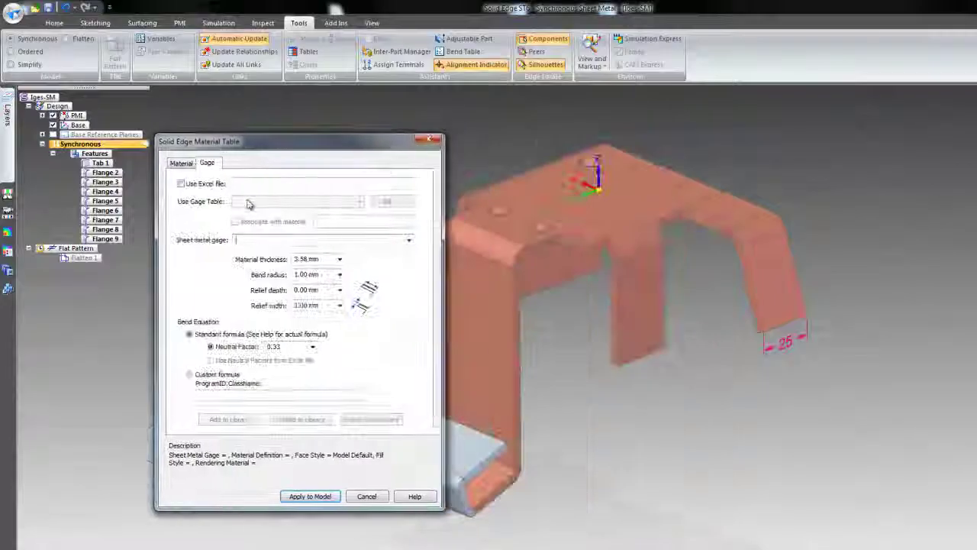
pyautogui.click(409, 240)
pyautogui.click(260, 275)
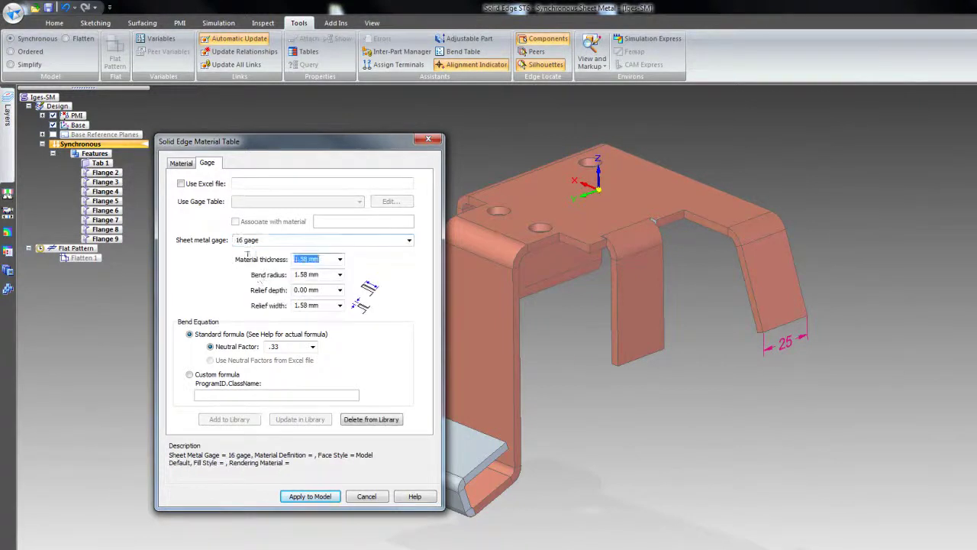
pyautogui.click(310, 497)
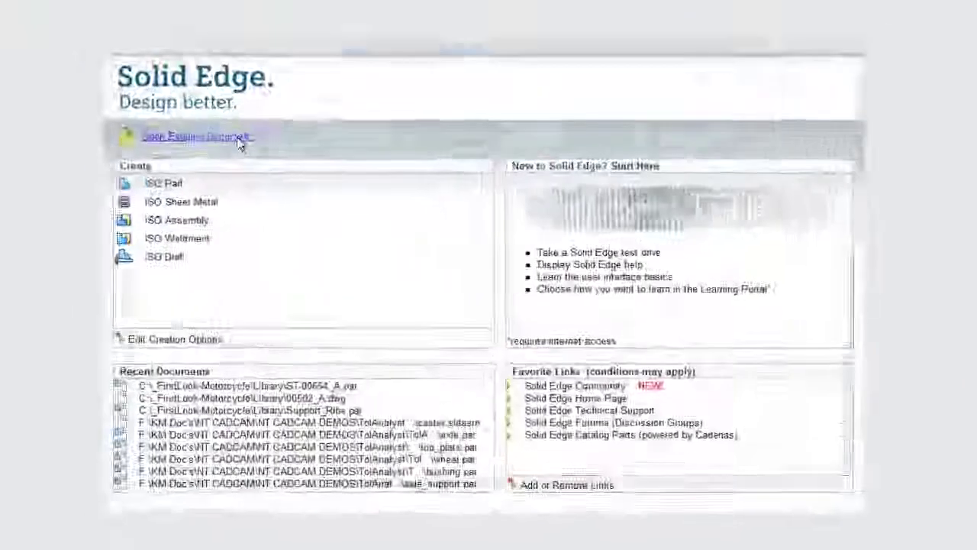
# - Browse the Library folder for existing AutoCAD DWG documents and select 00502_A
pyautogui.click(306, 176)
pyautogui.click(283, 356)
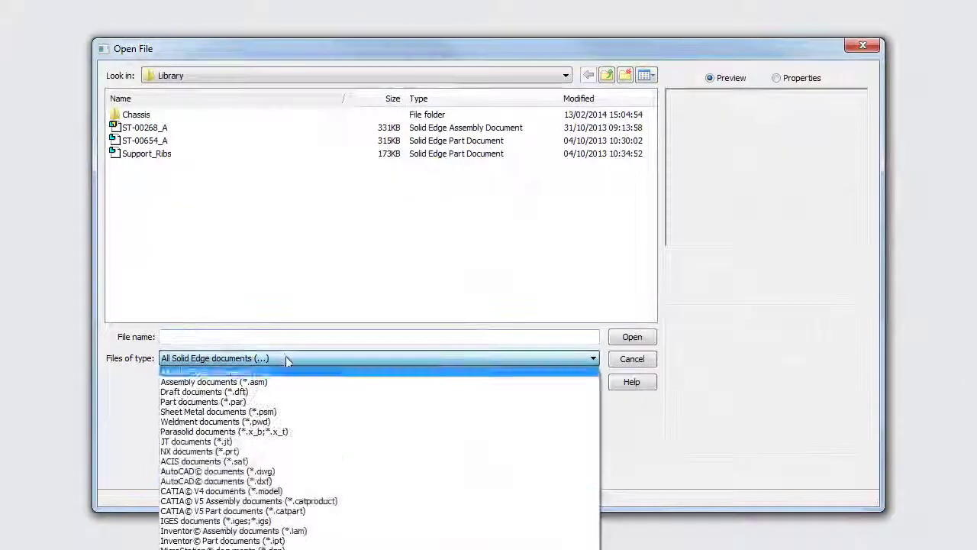
pyautogui.click(298, 471)
pyautogui.click(133, 130)
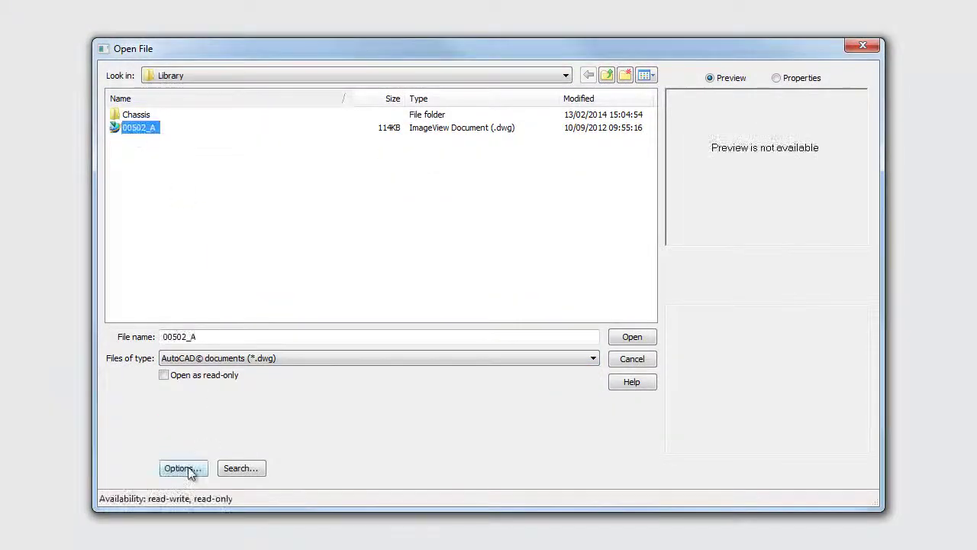
# - Go through the AutoCAD translation options with millimeters as units, including the line type mapping, and open the 00502_A drawing
pyautogui.click(183, 468)
pyautogui.click(609, 436)
pyautogui.click(350, 143)
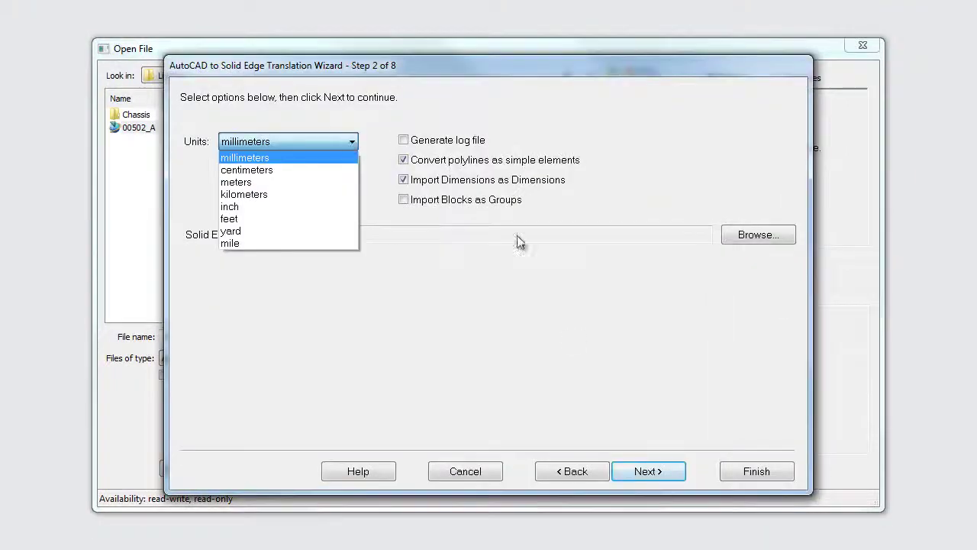
pyautogui.click(649, 471)
pyautogui.click(648, 471)
pyautogui.click(648, 471)
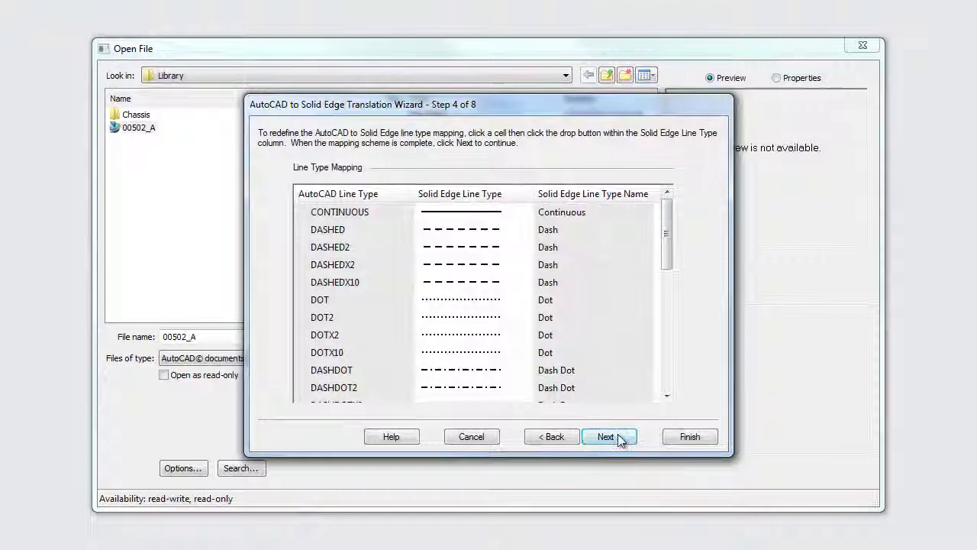
pyautogui.click(619, 439)
pyautogui.click(618, 438)
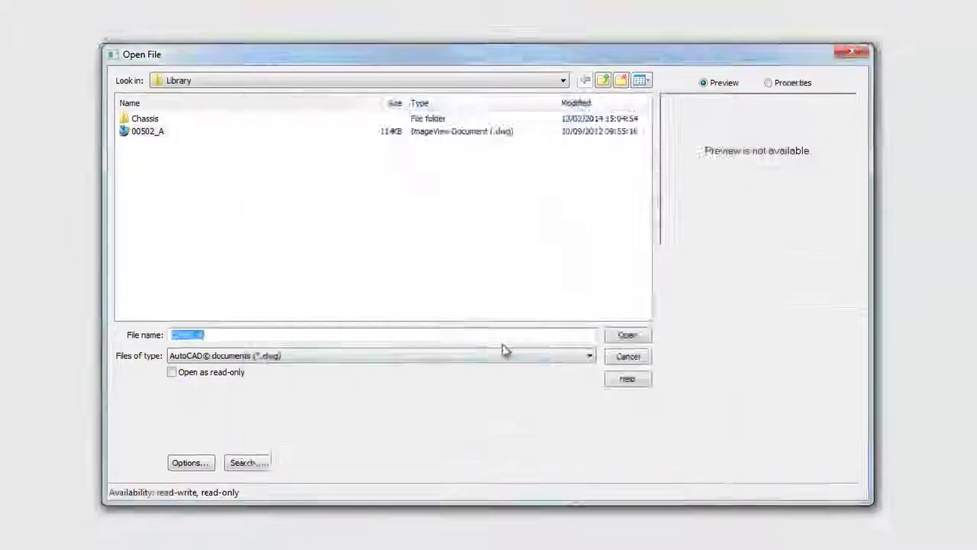
pyautogui.click(628, 335)
# - Hide the border and centreline layers, start Create 3D and check its projection angle and dimension options
pyautogui.click(74, 164)
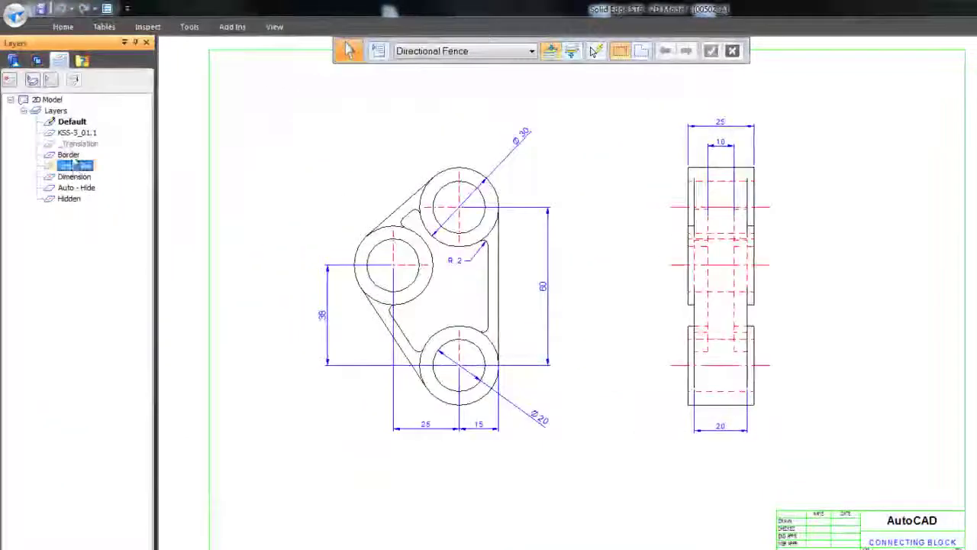
pyautogui.click(51, 80)
pyautogui.moveTo(232, 268); pyautogui.dragTo(274, 228, button='right')
pyautogui.click(61, 201)
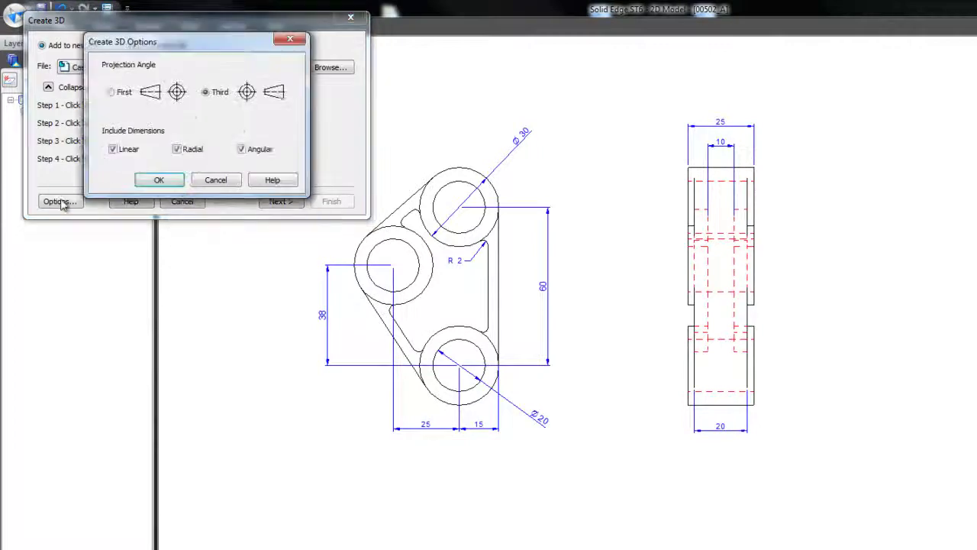
pyautogui.click(217, 180)
# - Define the three-boss view with its dimensions as the primary Front View for folding, at scale 1.00
pyautogui.click(280, 201)
pyautogui.click(289, 80)
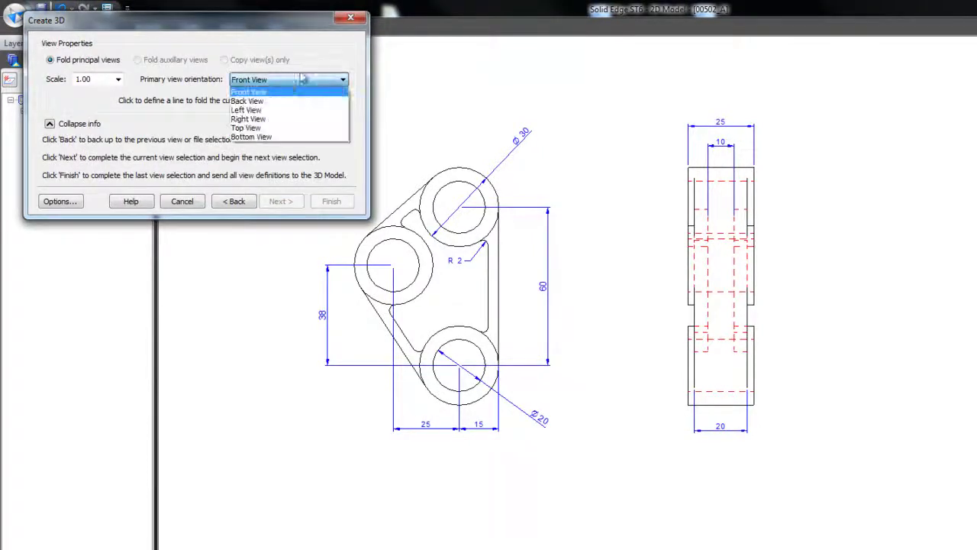
pyautogui.click(306, 80)
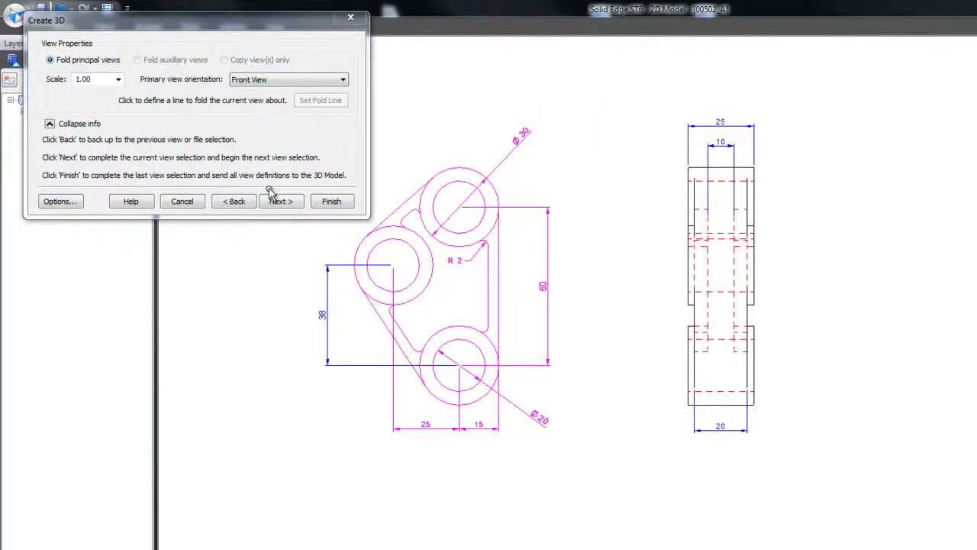
pyautogui.click(282, 208)
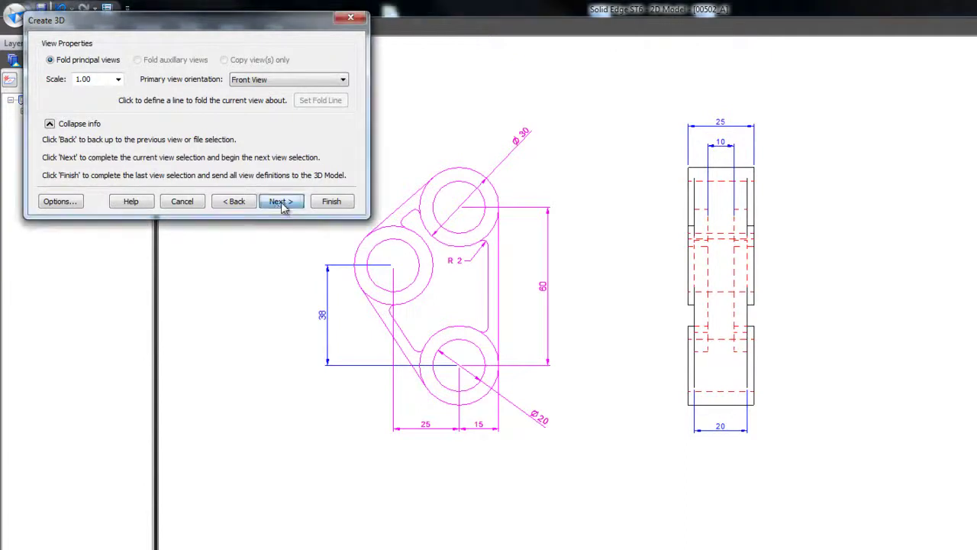
# - Add the side view with a vertical fold line through its middle, and send both views to the 3D model
pyautogui.click(648, 481)
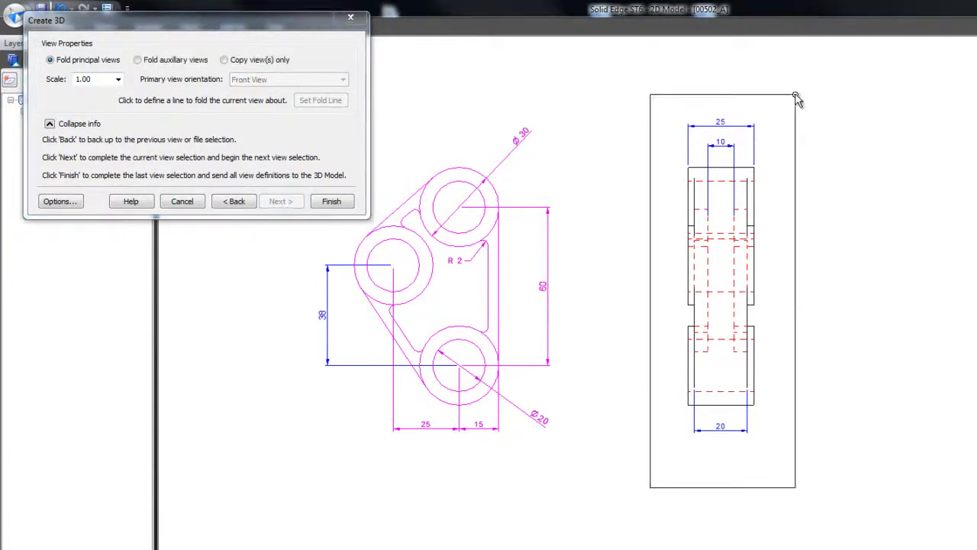
pyautogui.click(722, 169)
pyautogui.click(722, 407)
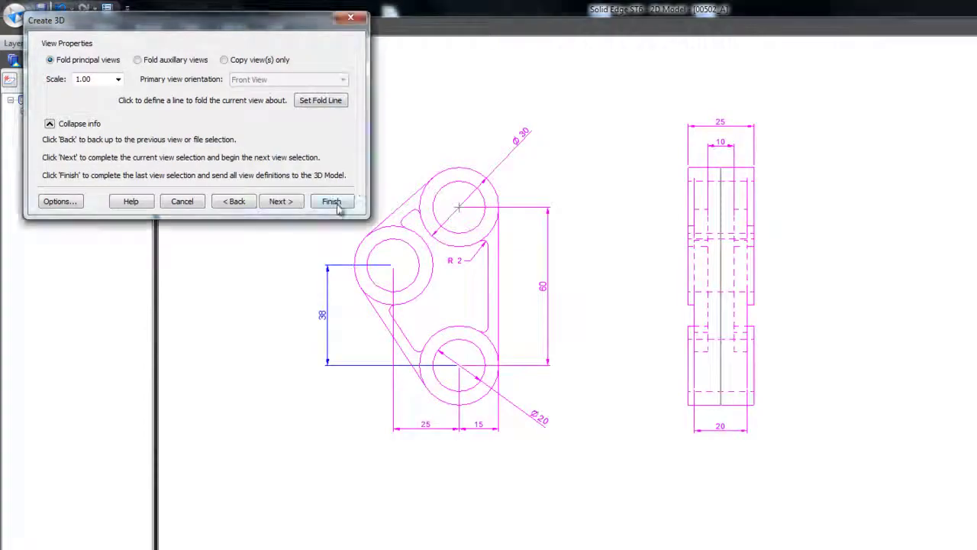
pyautogui.click(331, 201)
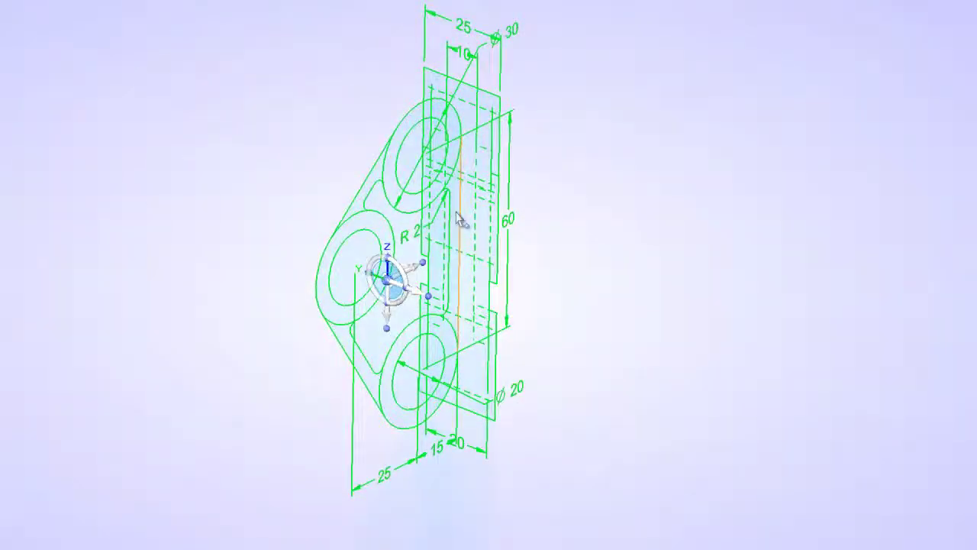
pyautogui.click(456, 219)
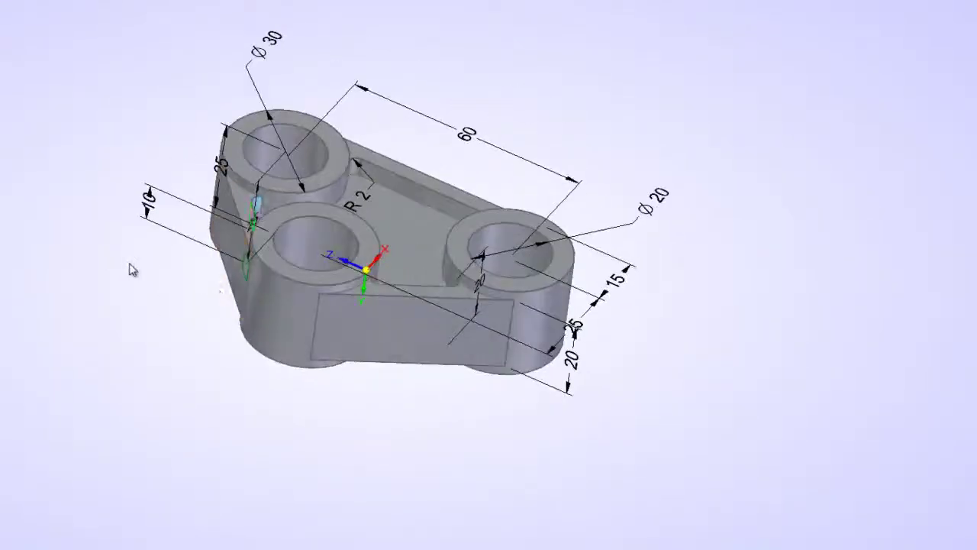
# - Move the boss carrying the 30 mm diameter outward to a 75 mm centre distance along the long straight side
pyautogui.moveTo(565, 87); pyautogui.dragTo(539, 106, button='middle')
pyautogui.click(482, 156)
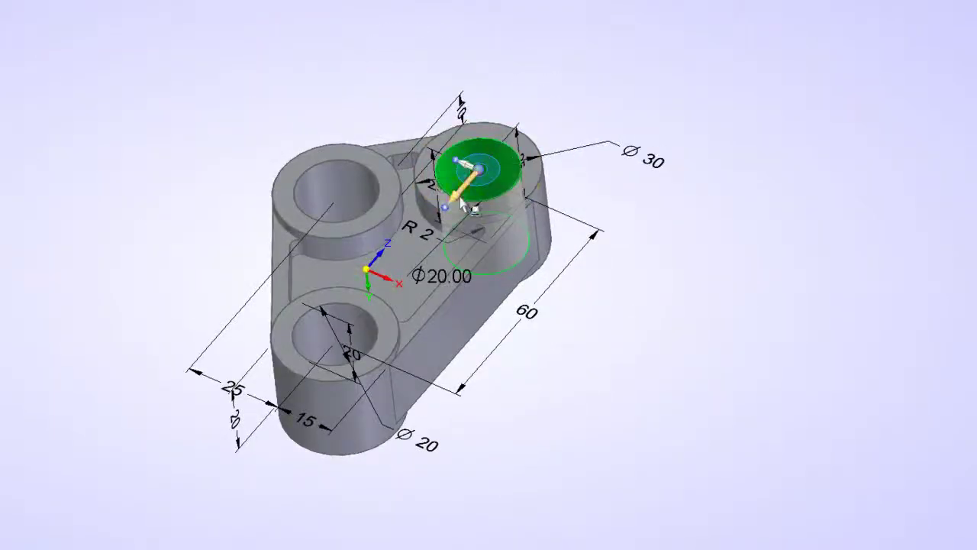
pyautogui.moveTo(460, 200); pyautogui.dragTo(516, 139)
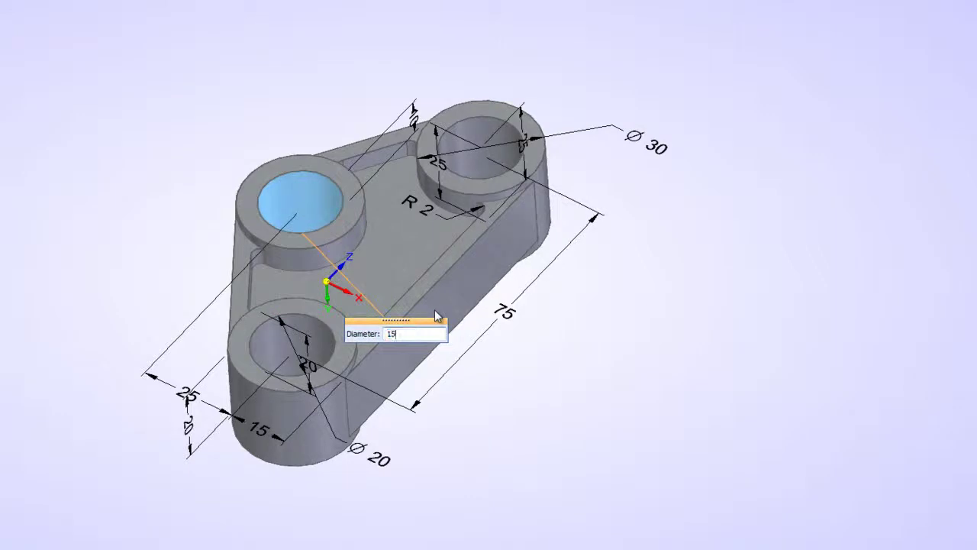
# - Set the diameter of the hole in the offset middle boss to 15 mm
pyautogui.write('15')
pyautogui.press('Return')
pyautogui.click(247, 90)
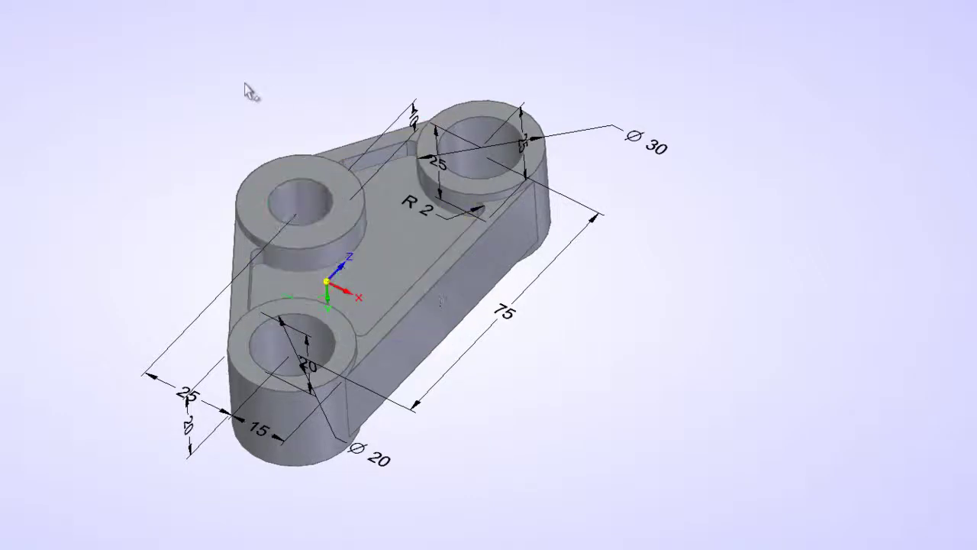
# - Extend the offset middle boss on both sides of the plate, and round the edges of the whole part
pyautogui.hotkey('ctrl', 'i')
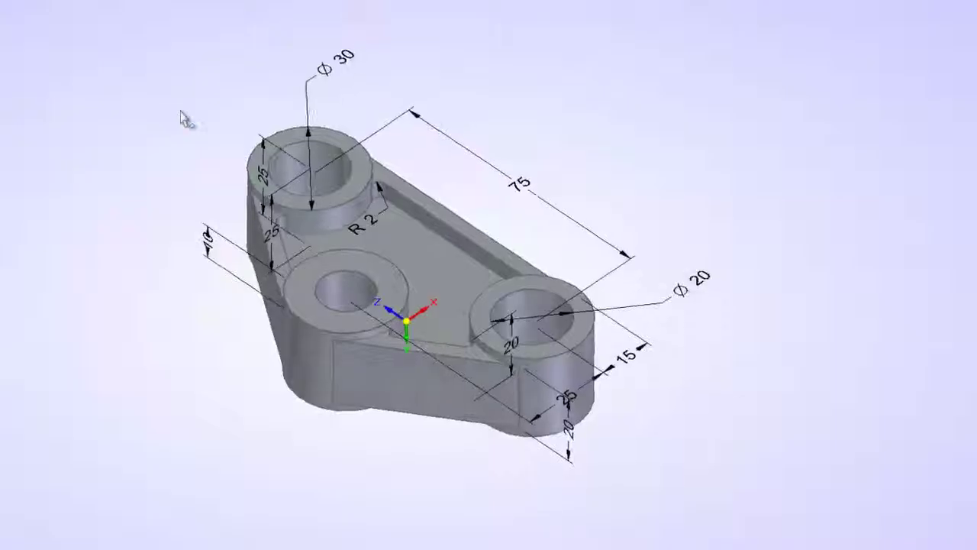
pyautogui.click(378, 271)
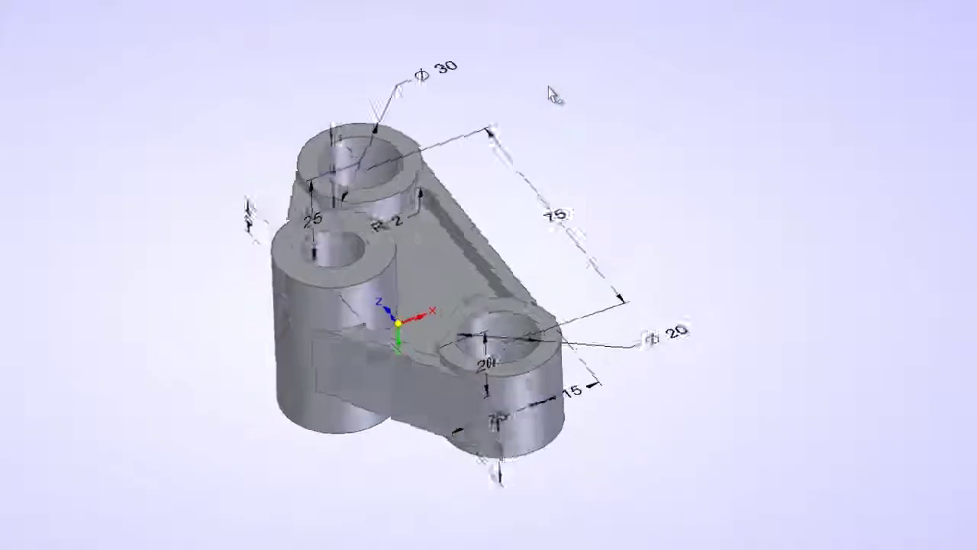
pyautogui.moveTo(100, 95); pyautogui.dragTo(101, 131, button='right')
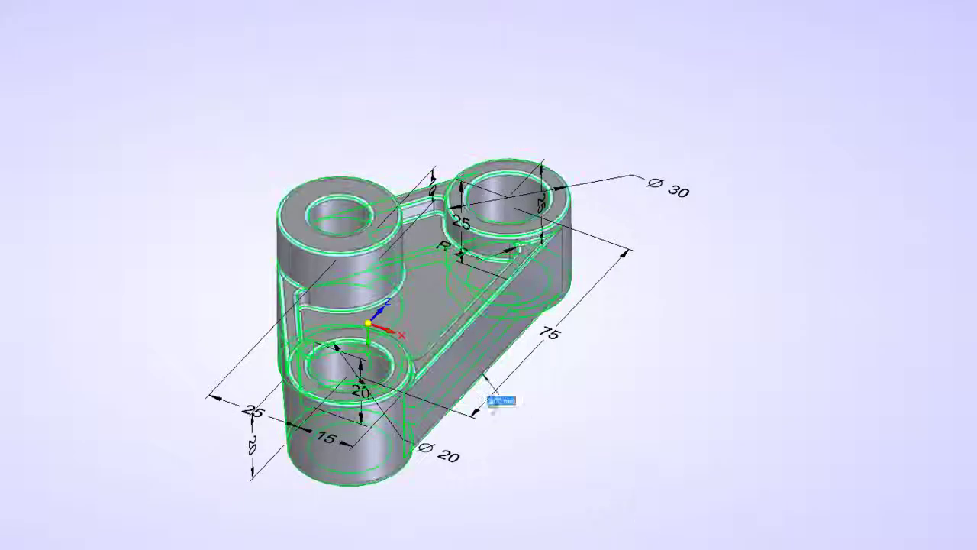
pyautogui.press('Return')
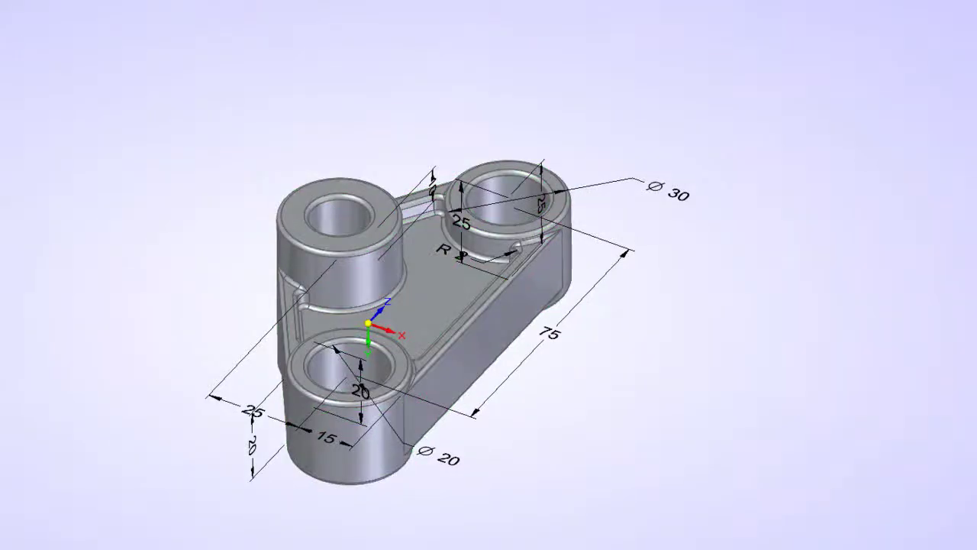